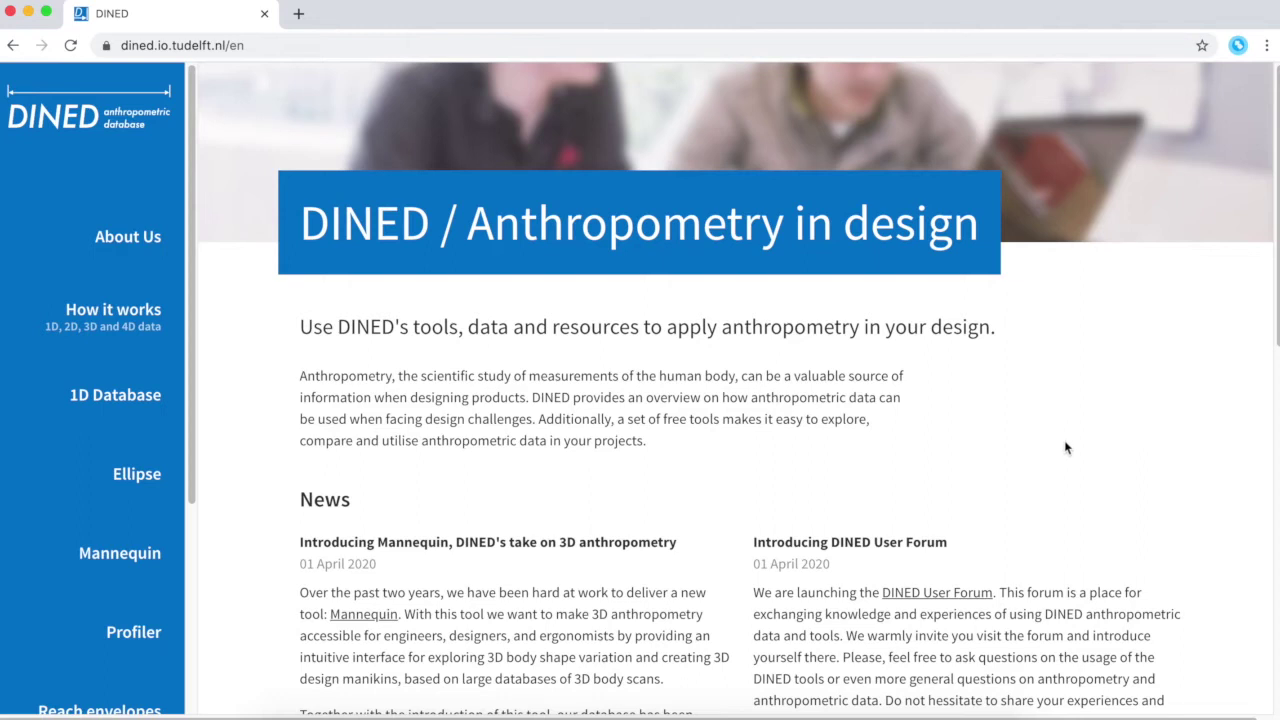
- Open the Ellipse plotting tool with a new untitled analysis
{"action": "left_click", "coordinate": [119, 494]}
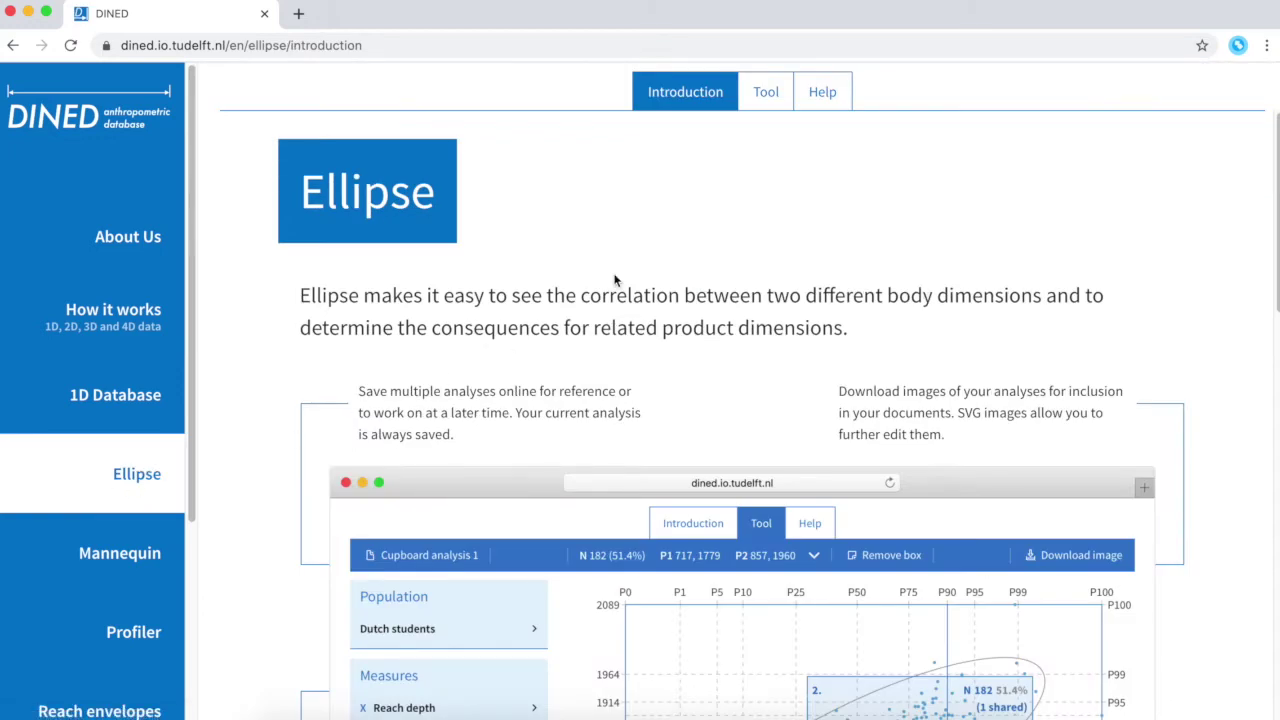
{"action": "left_click", "coordinate": [765, 108]}
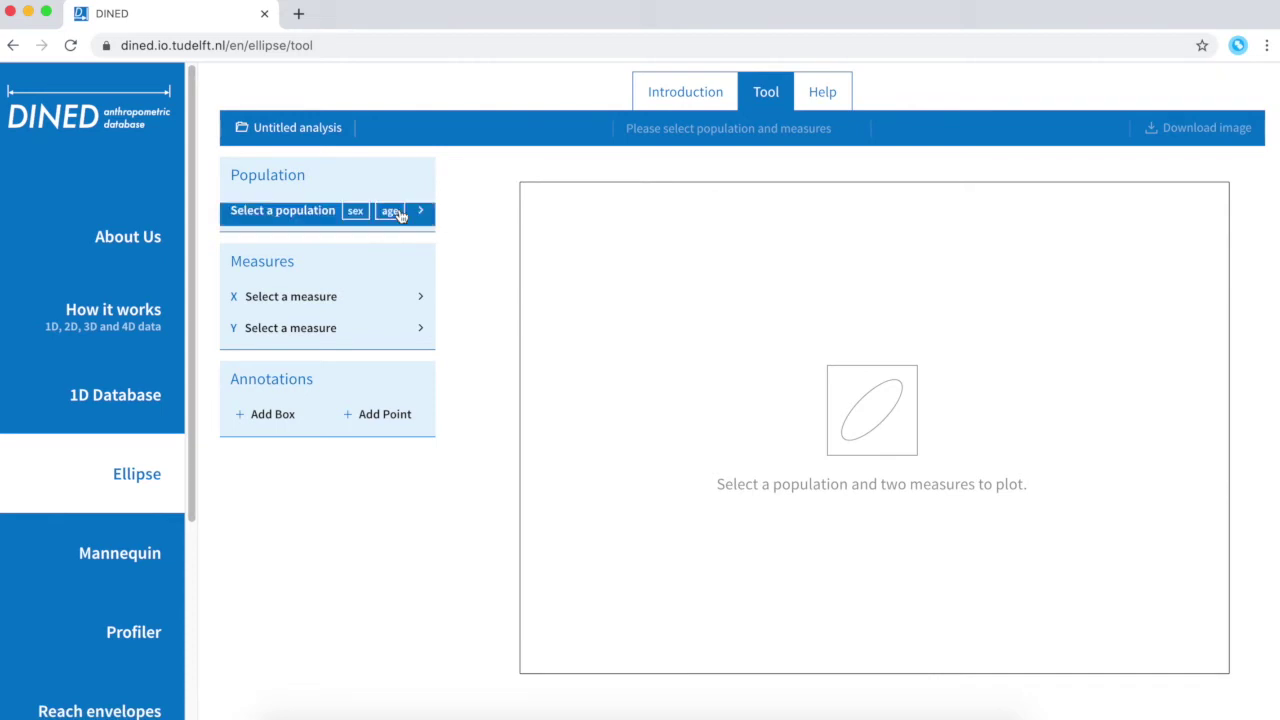
- Compare the listed populations, then apply Dutch students, mixed sexes aged 17–27
{"action": "left_click", "coordinate": [323, 215]}
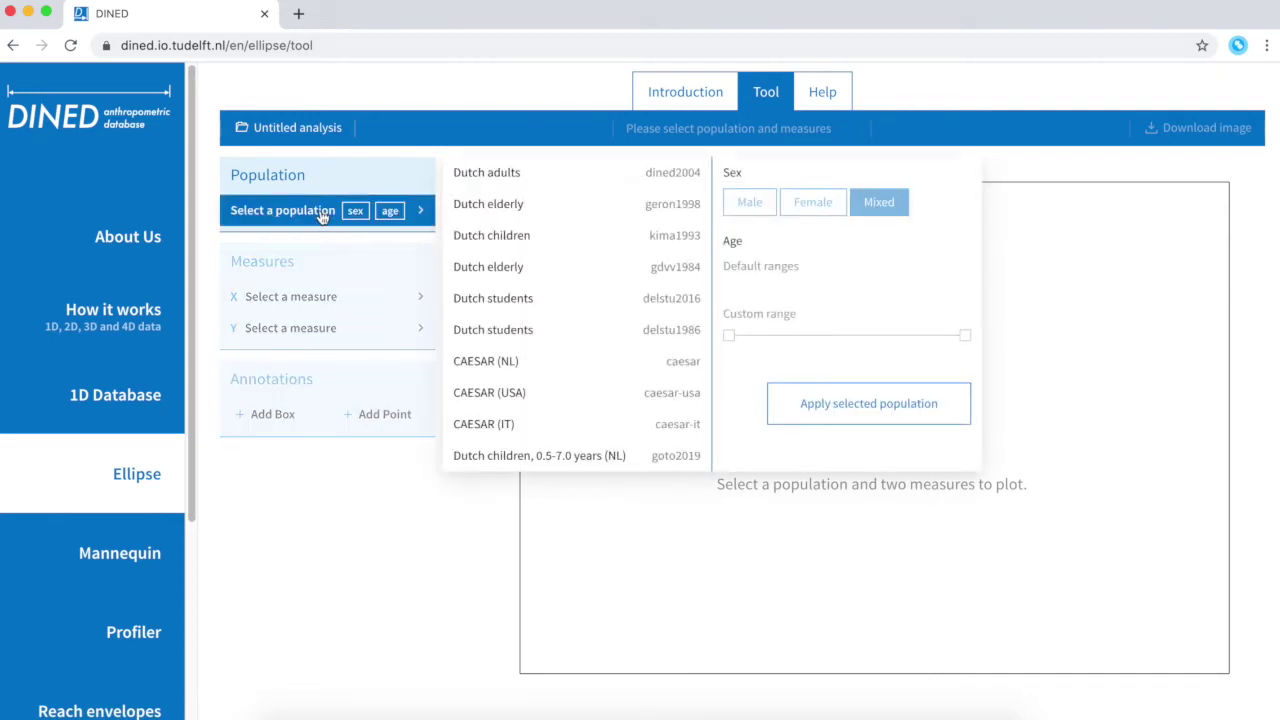
{"action": "left_click", "coordinate": [588, 270]}
{"action": "scroll", "coordinate": [588, 315], "scroll_direction": "down", "scroll_amount": 1}
{"action": "left_click", "coordinate": [586, 334]}
{"action": "scroll", "coordinate": [586, 337], "scroll_direction": "up", "scroll_amount": 1}
{"action": "left_click", "coordinate": [582, 340]}
{"action": "left_click", "coordinate": [555, 274]}
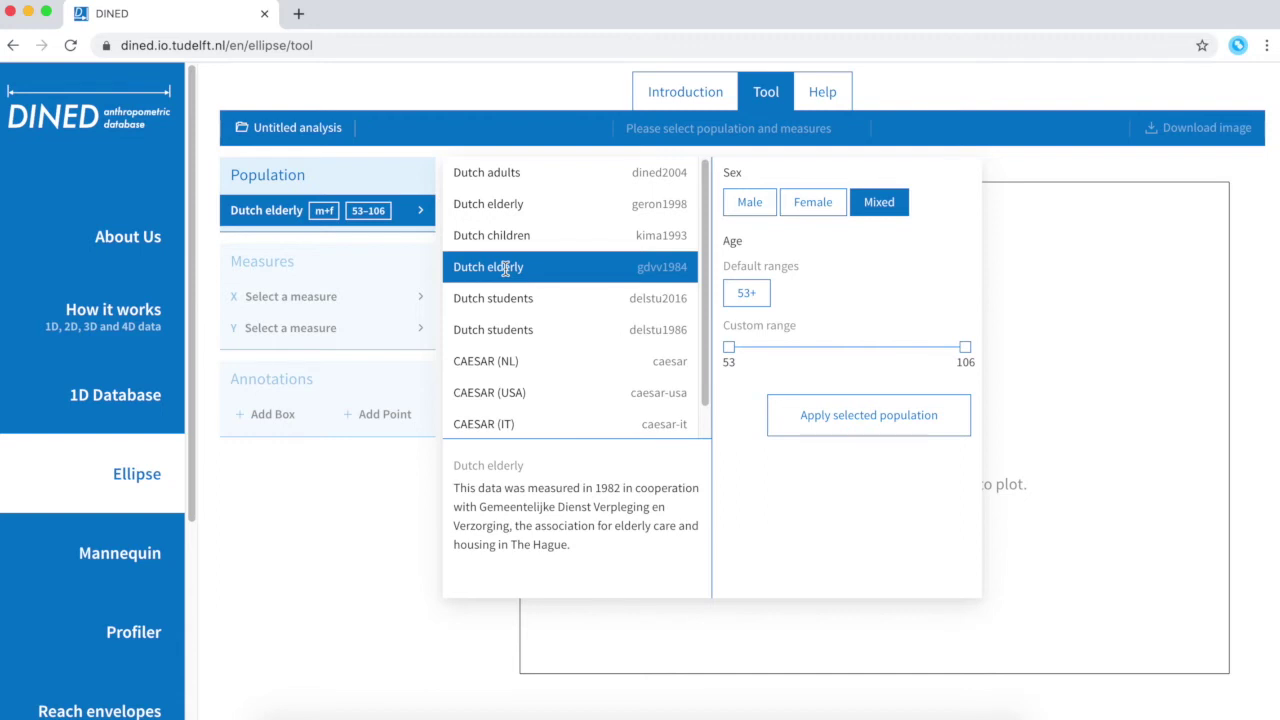
{"action": "left_click", "coordinate": [493, 298]}
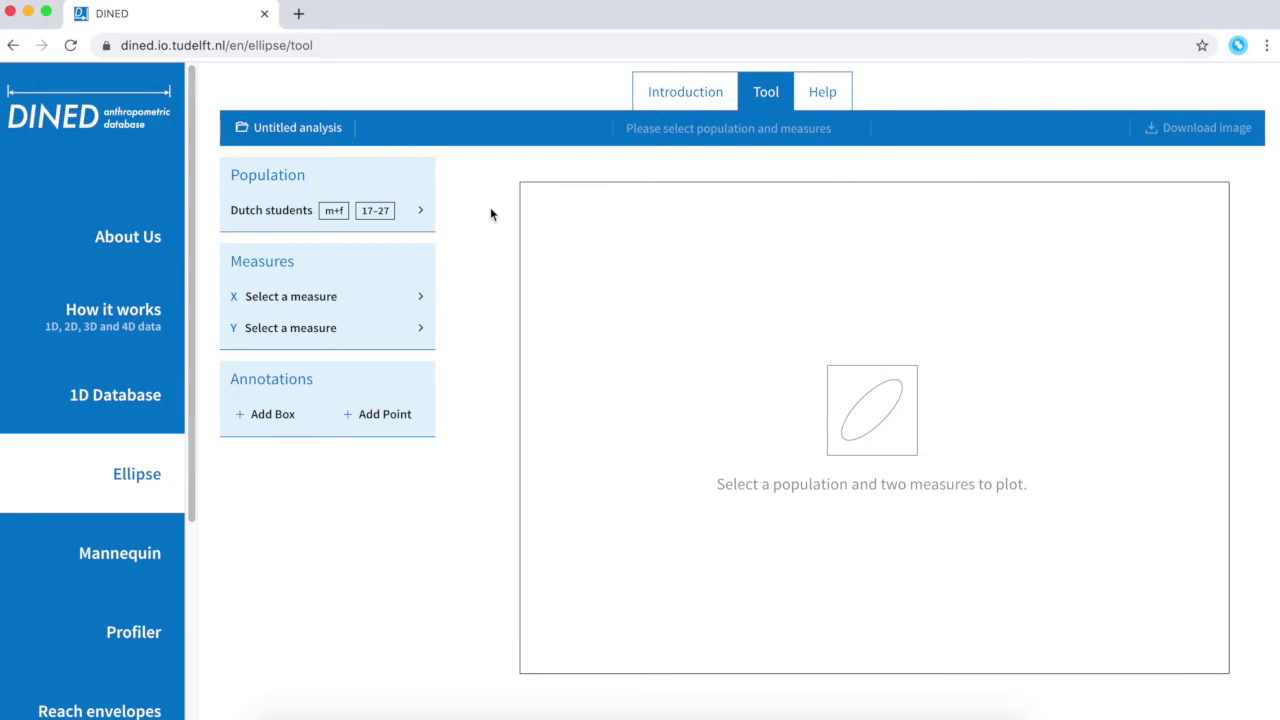
- Plot Stature on X against Foot length on Y, adding Point 1 at 1766 mm, 258 mm
{"action": "left_click", "coordinate": [358, 305]}
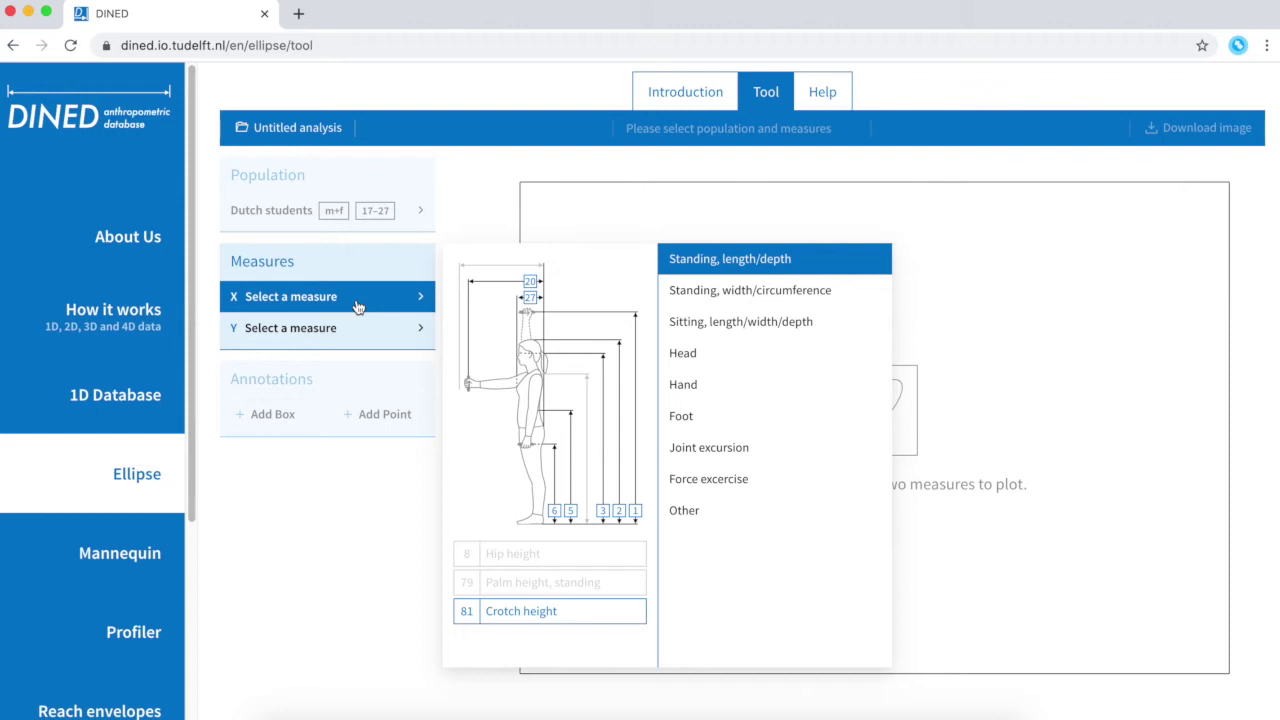
{"action": "left_click", "coordinate": [635, 510]}
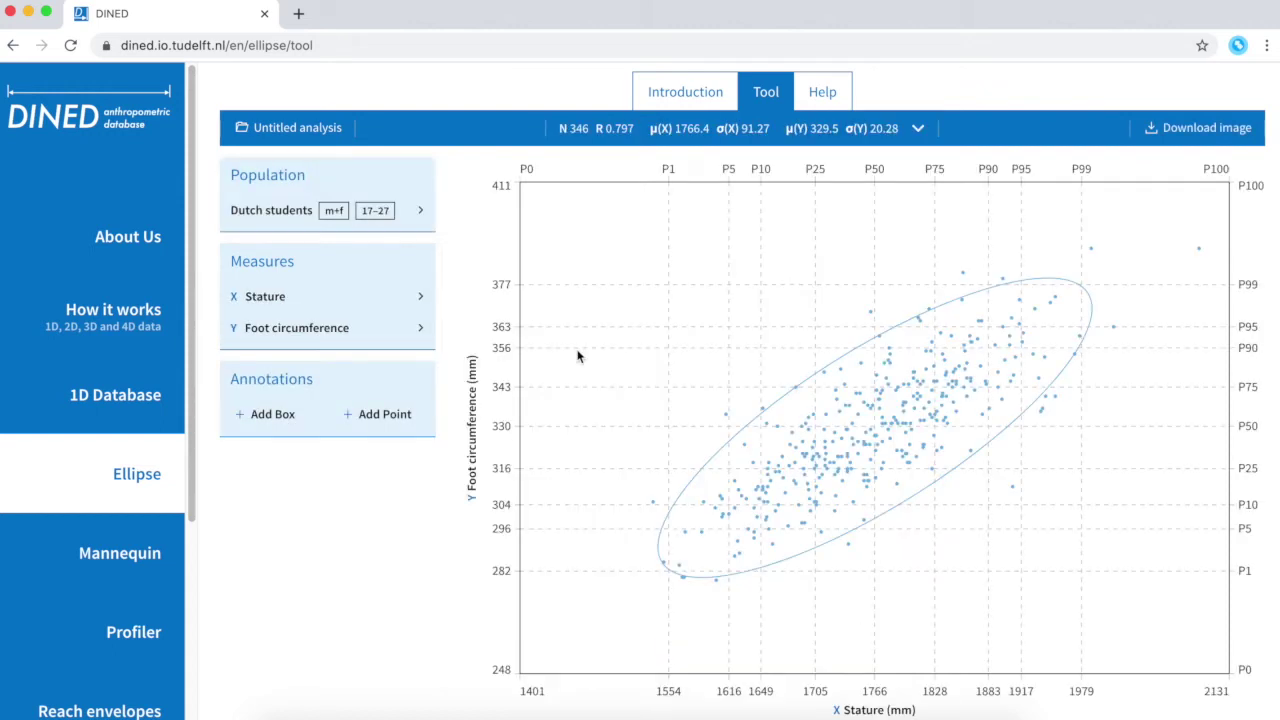
{"action": "left_click", "coordinate": [386, 340]}
{"action": "left_click", "coordinate": [530, 305]}
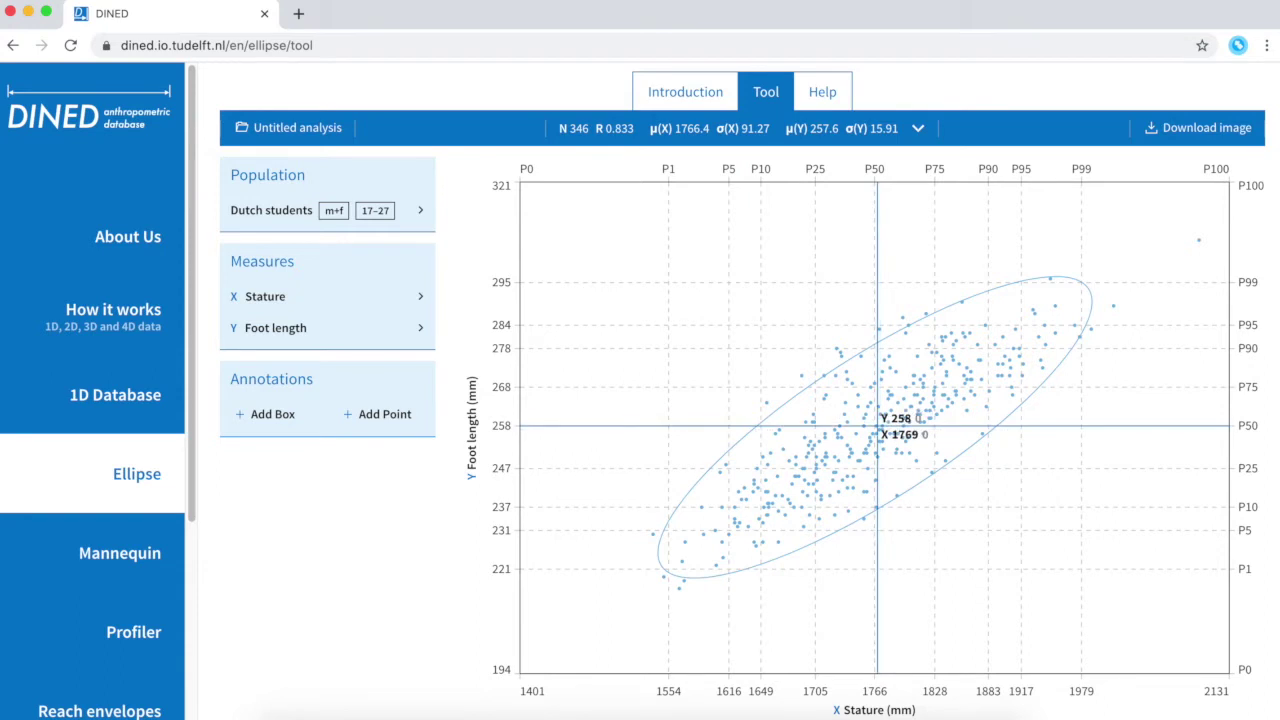
{"action": "left_click", "coordinate": [875, 427]}
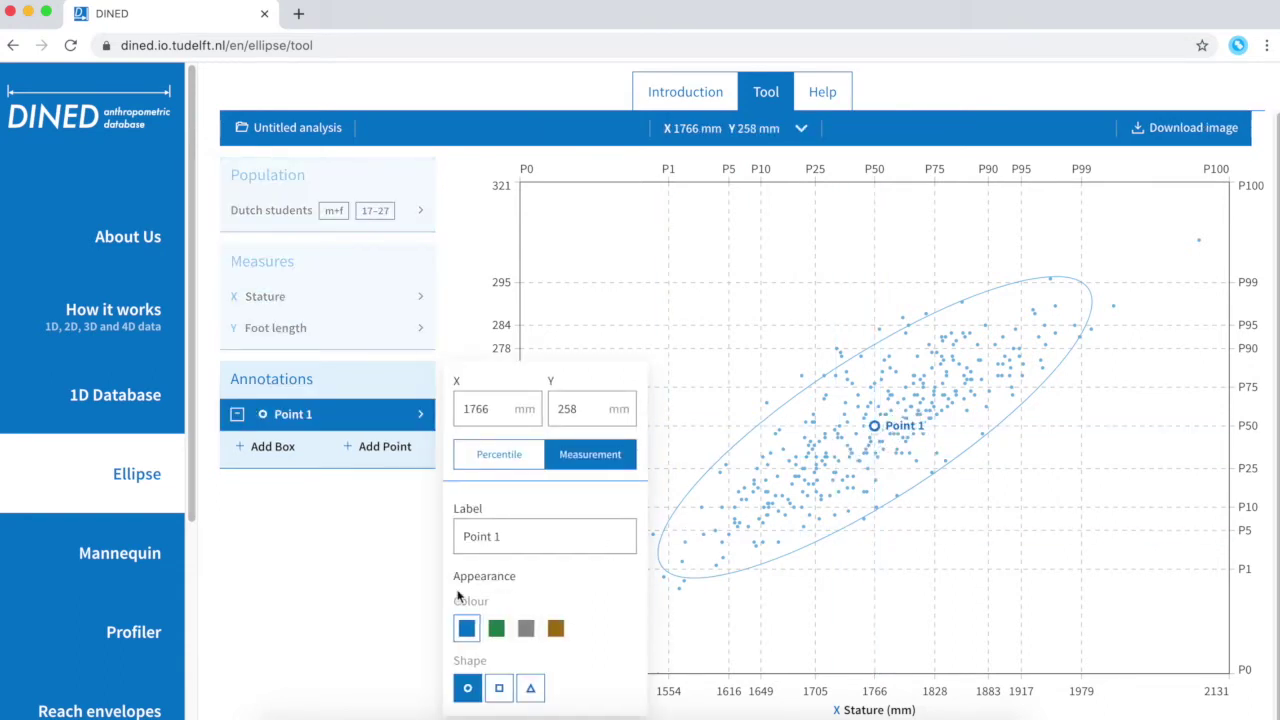
- Rename the 1766 mm, 258 mm point to 'Average' and give it a square marker
{"action": "left_click", "coordinate": [512, 538]}
{"action": "key", "text": "super+a"}
{"action": "type", "text": "Average"}
{"action": "left_click", "coordinate": [501, 689]}
{"action": "left_click", "coordinate": [347, 498]}
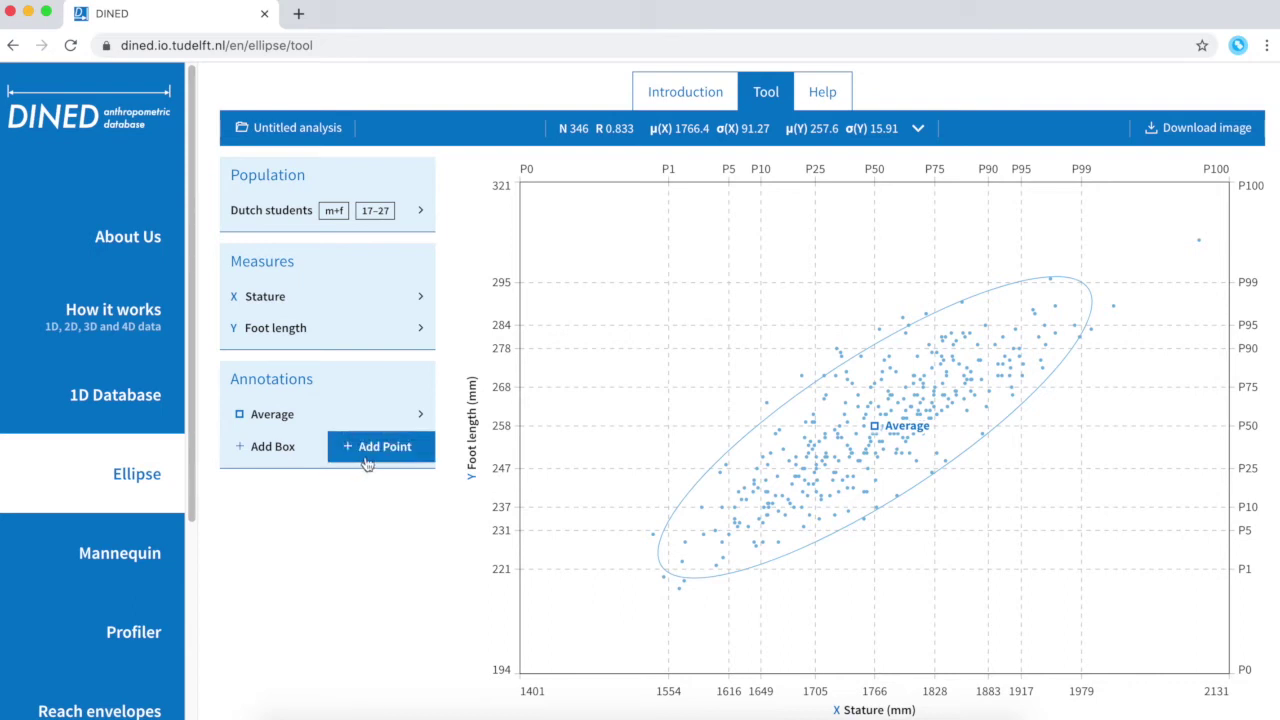
- Add a green point labelled 'Me' at X 1710 mm, Y 247 mm
{"action": "left_click", "coordinate": [363, 457]}
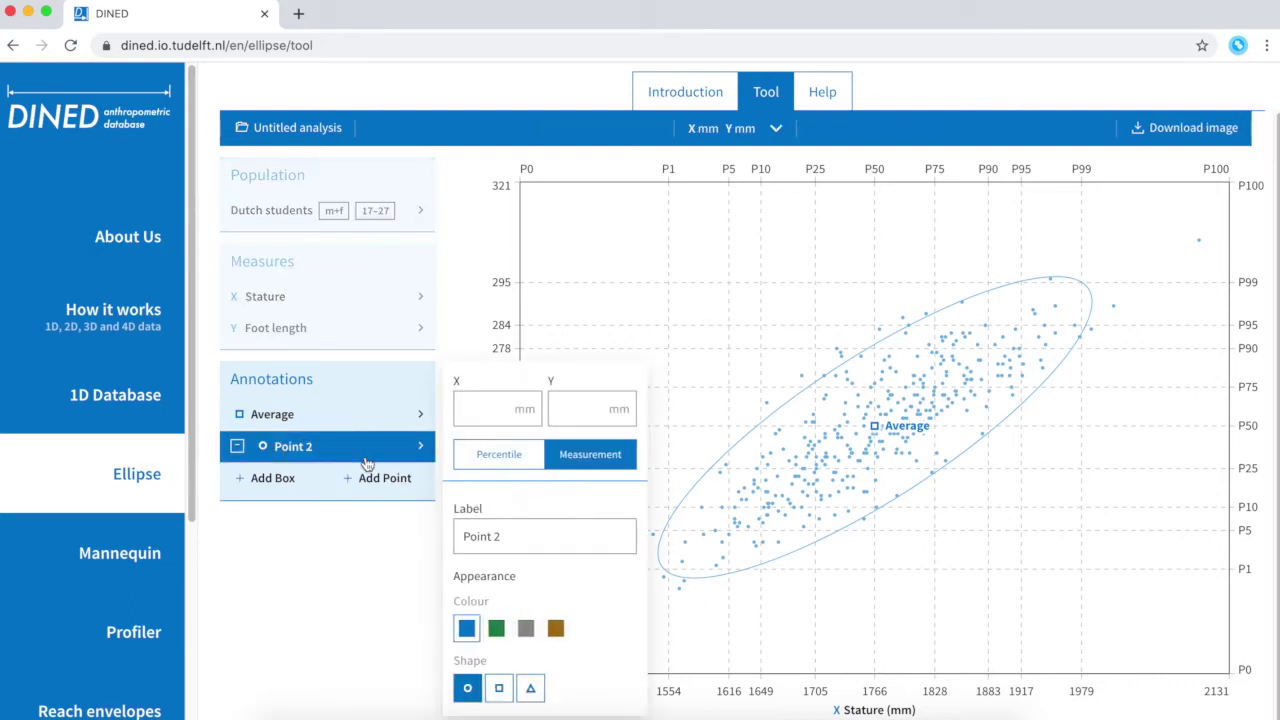
{"action": "left_click", "coordinate": [480, 408]}
{"action": "type", "text": "1710"}
{"action": "left_click", "coordinate": [572, 400]}
{"action": "type", "text": "247"}
{"action": "left_click_drag", "start_coordinate": [526, 536], "coordinate": [434, 540]}
{"action": "type", "text": "Me"}
{"action": "left_click", "coordinate": [498, 628]}
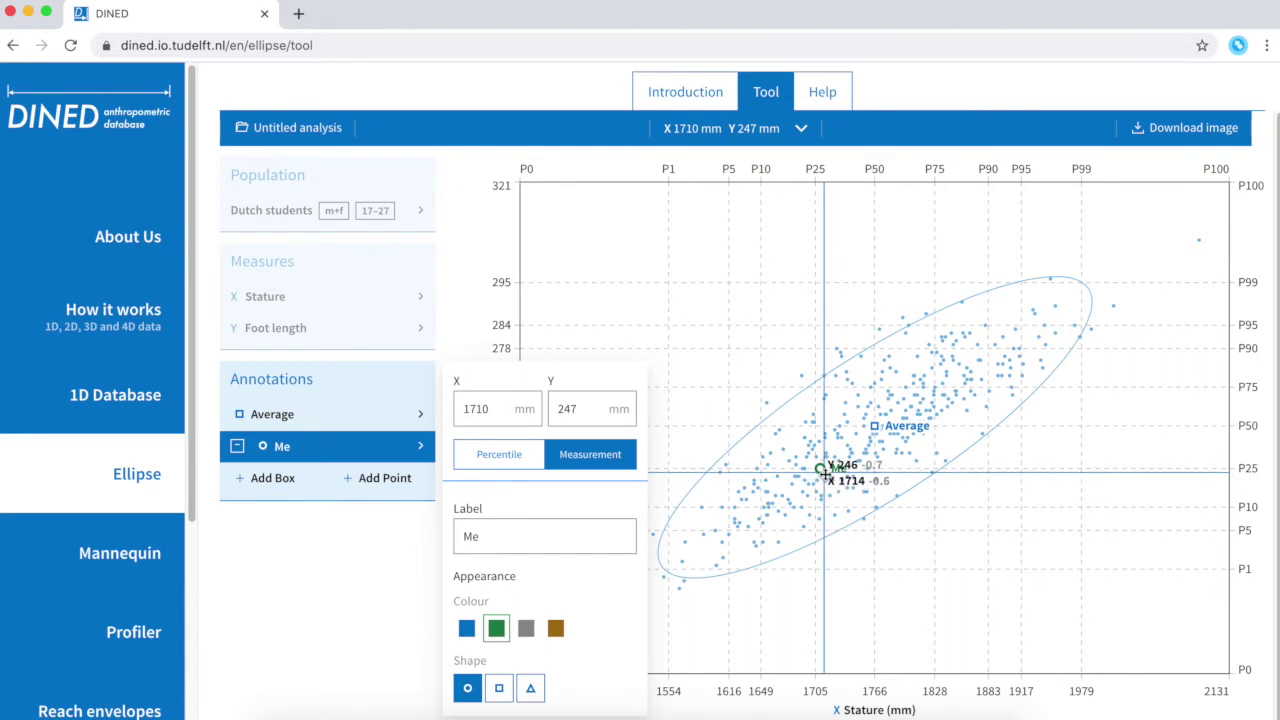
{"action": "left_click", "coordinate": [420, 562]}
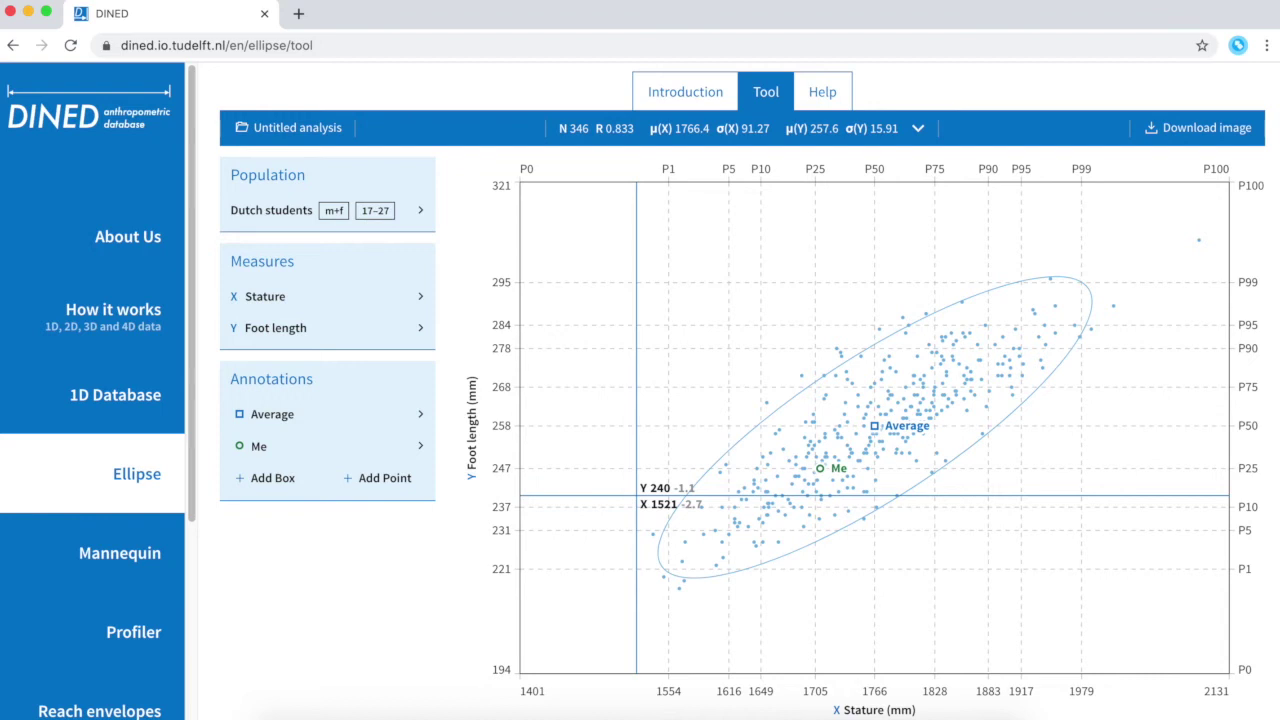
- Draw a brown box labelled 'Small' over the short-foot lower region
{"action": "left_click_drag", "start_coordinate": [636, 495], "coordinate": [914, 598]}
{"action": "left_click_drag", "start_coordinate": [538, 603], "coordinate": [438, 605]}
{"action": "type", "text": "Small"}
{"action": "left_click", "coordinate": [556, 695]}
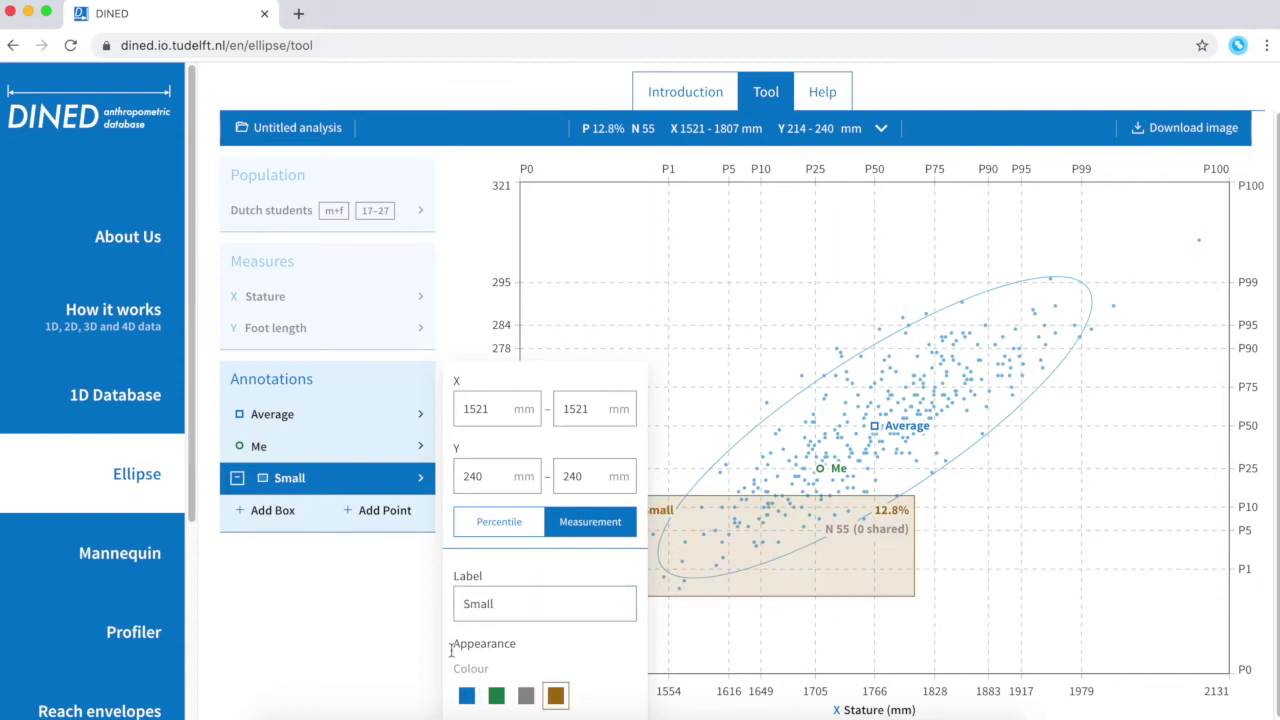
{"action": "left_click", "coordinate": [393, 623]}
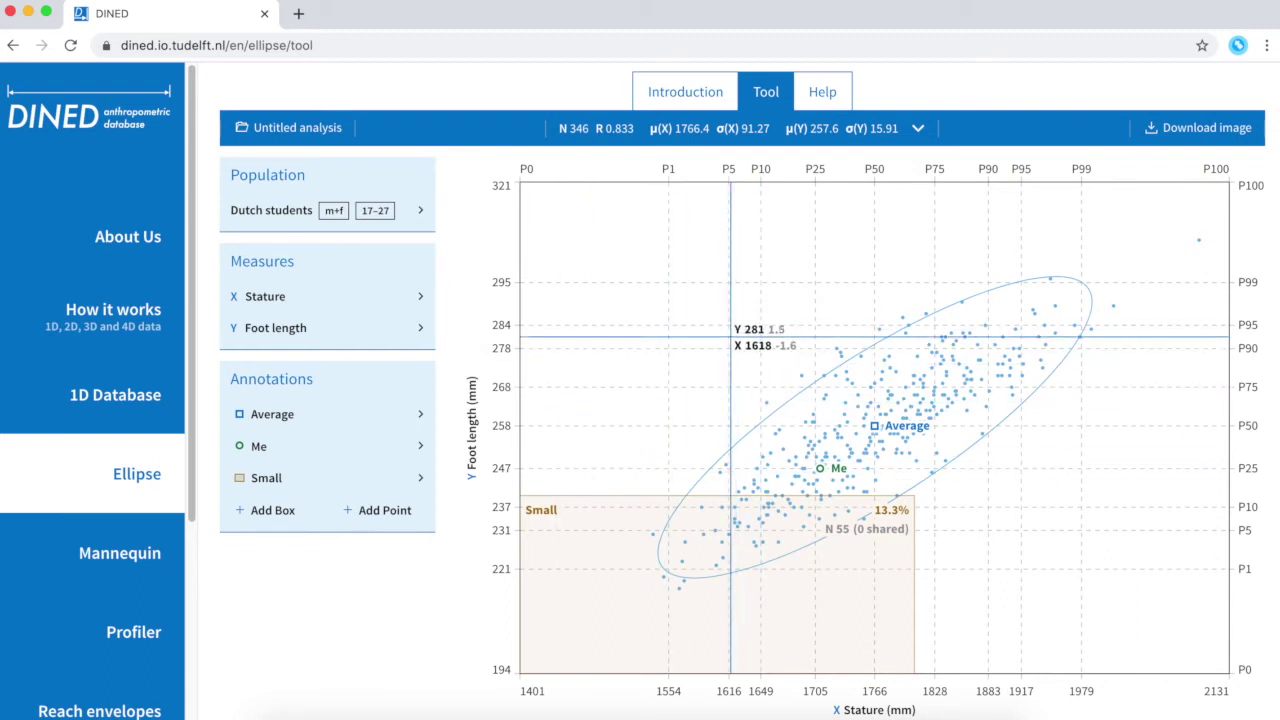
- Draw a brown 'Medium' box across the middle and a third box above it
{"action": "mouse_move", "coordinate": [697, 349]}
{"action": "left_mouse_down"}
{"action": "mouse_move", "coordinate": [1043, 494]}
{"action": "mouse_move", "coordinate": [1087, 493]}
{"action": "left_mouse_up"}
{"action": "type", "text": "Medium"}
{"action": "left_click", "coordinate": [556, 695]}
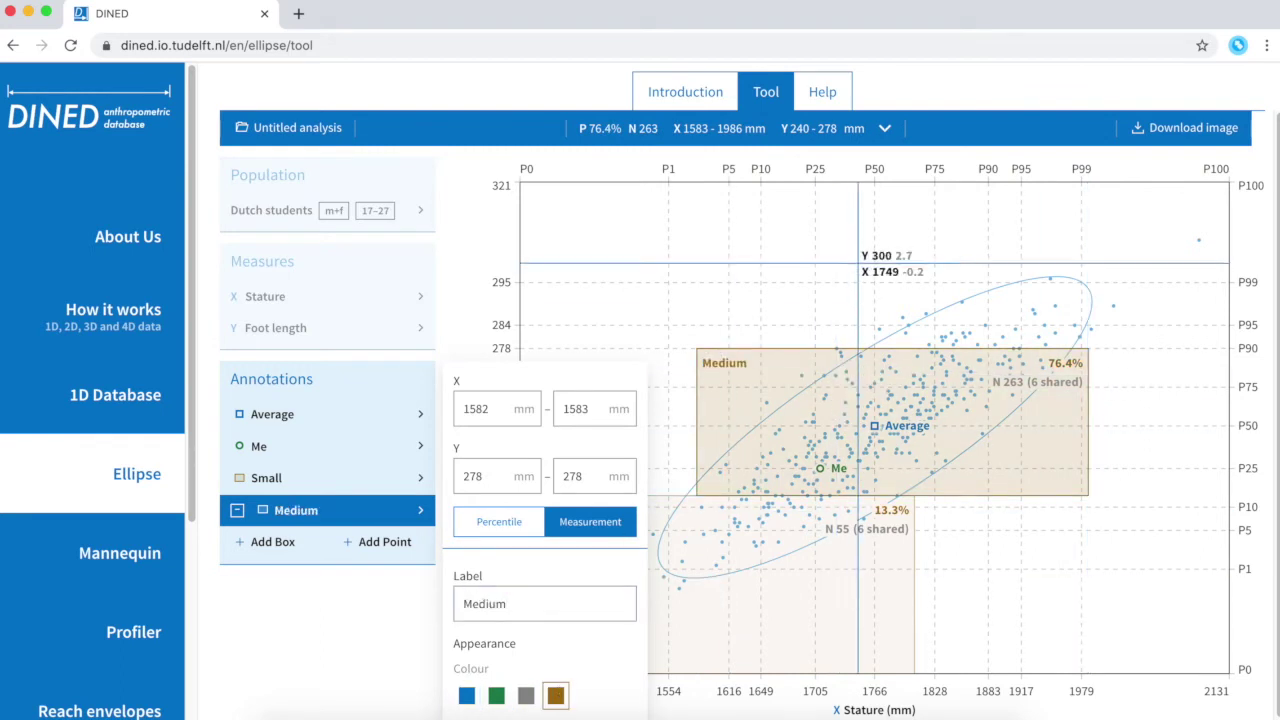
{"action": "left_click_drag", "start_coordinate": [817, 238], "coordinate": [1182, 348]}
- Make the third box percentile-based, labelled 'Large' in brown
{"action": "left_click", "coordinate": [478, 533]}
{"action": "left_click", "coordinate": [500, 600]}
{"action": "type", "text": "Large"}
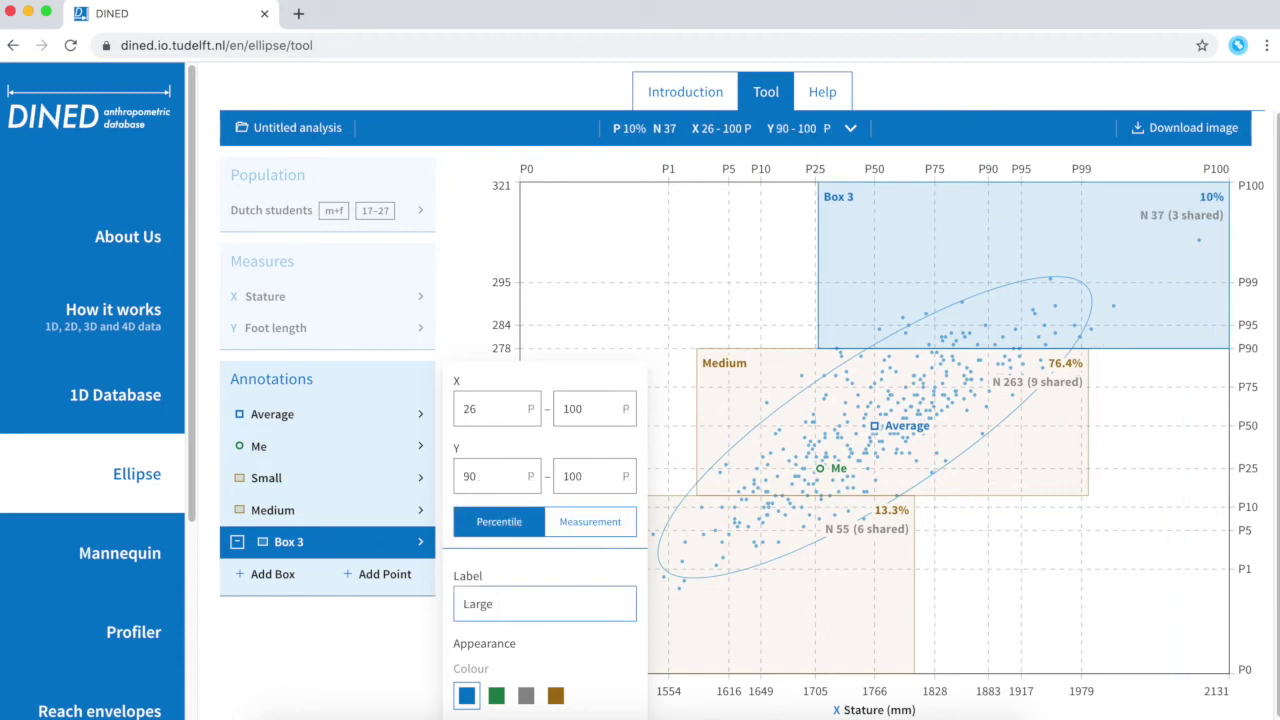
{"action": "left_click", "coordinate": [556, 695]}
{"action": "left_click", "coordinate": [328, 652]}
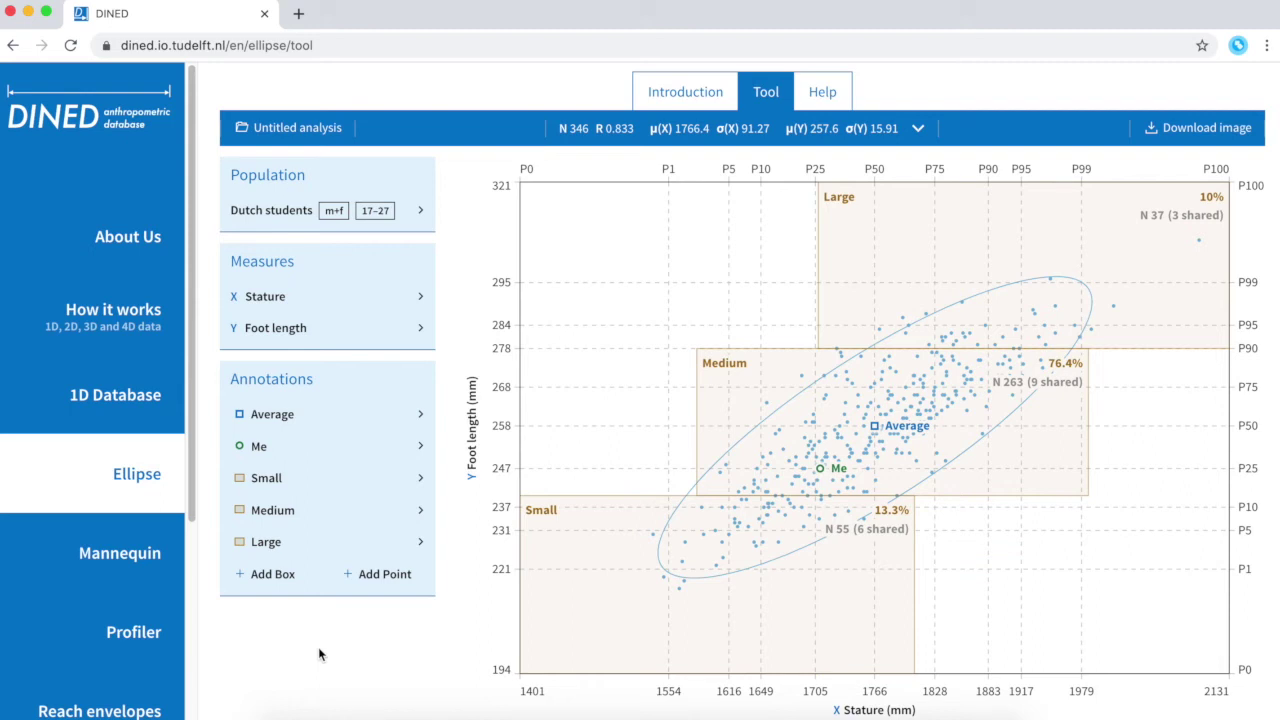
- Review the Medium box settings, then show analysis details: 346 subjects, correlation 0.833
{"action": "left_click", "coordinate": [329, 520]}
{"action": "left_click", "coordinate": [420, 409]}
{"action": "left_click", "coordinate": [392, 638]}
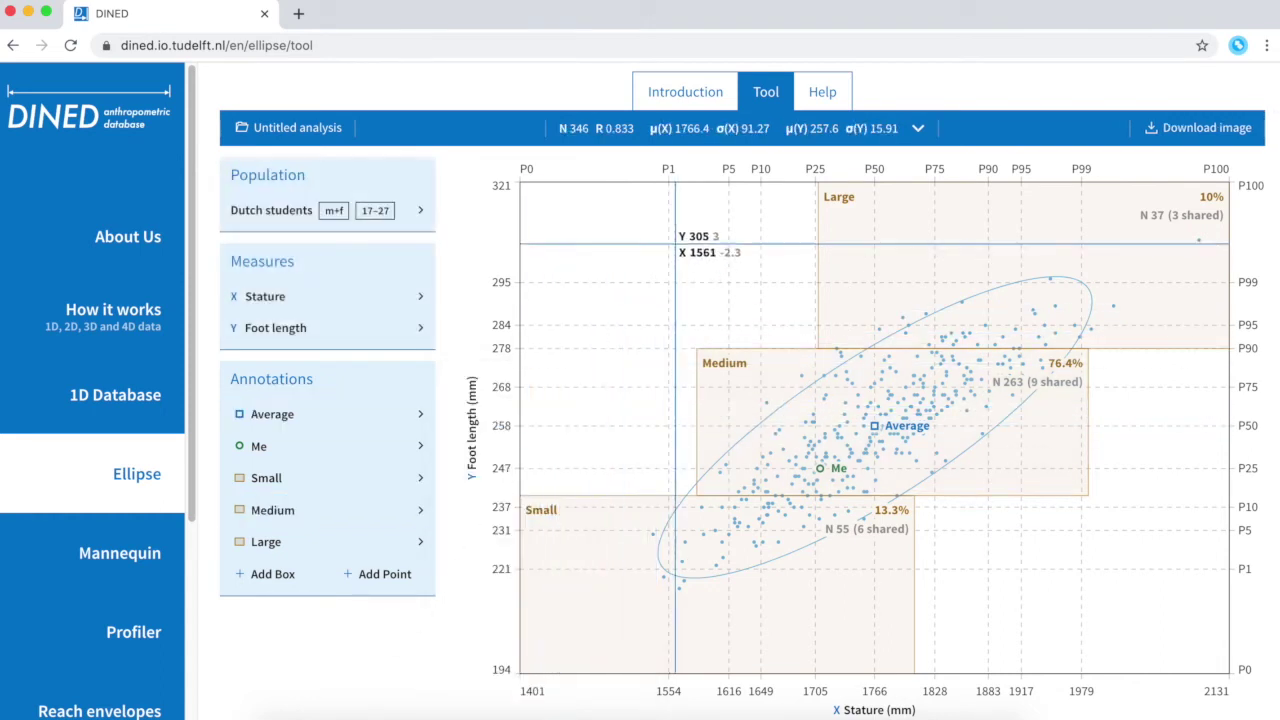
{"action": "left_click", "coordinate": [752, 148]}
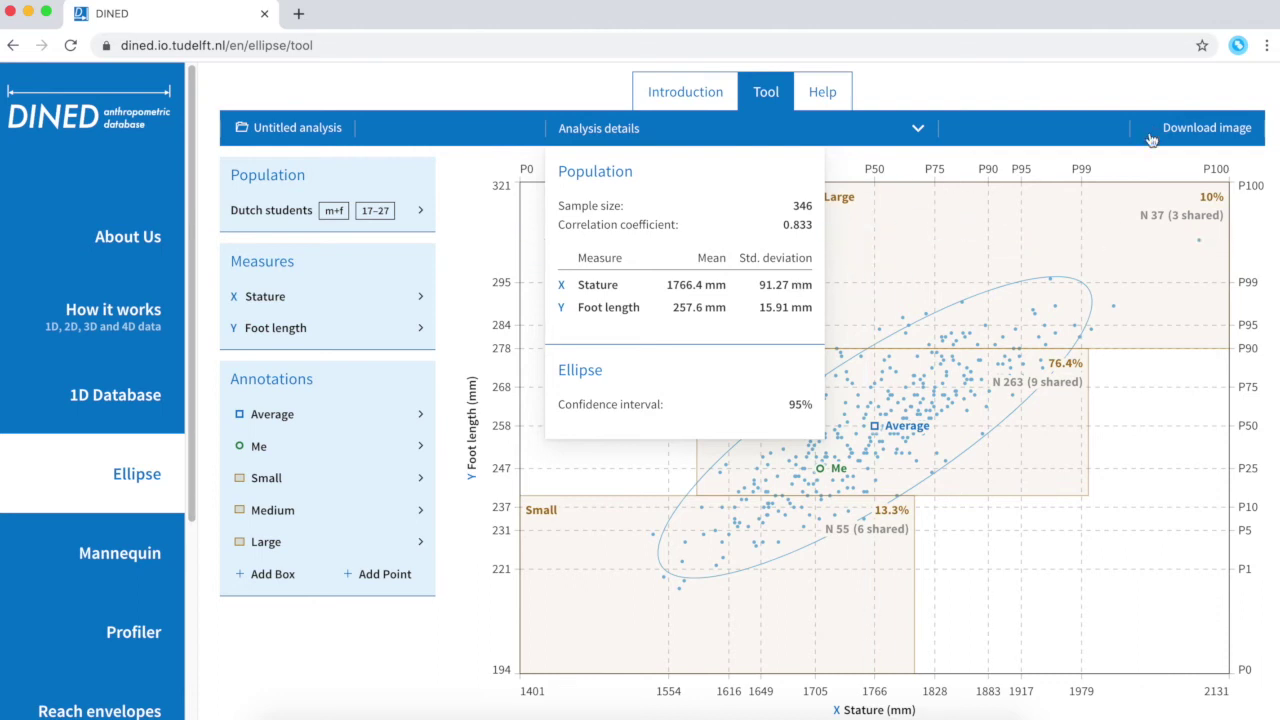
- Download the plot as a PNG 1200 pixels wide and open the file
{"action": "left_click", "coordinate": [1200, 128]}
{"action": "left_click", "coordinate": [1200, 178]}
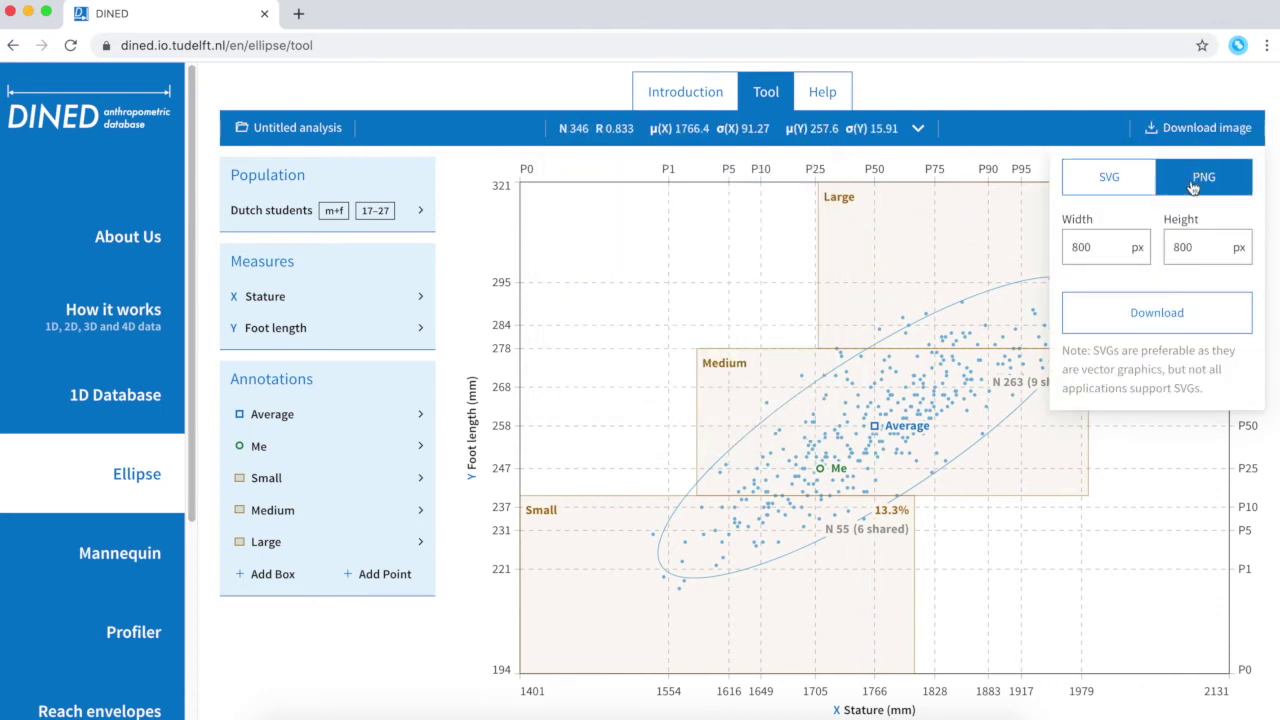
{"action": "left_click", "coordinate": [1102, 247]}
{"action": "left_click_drag", "start_coordinate": [1102, 247], "coordinate": [1065, 247]}
{"action": "type", "text": "1200"}
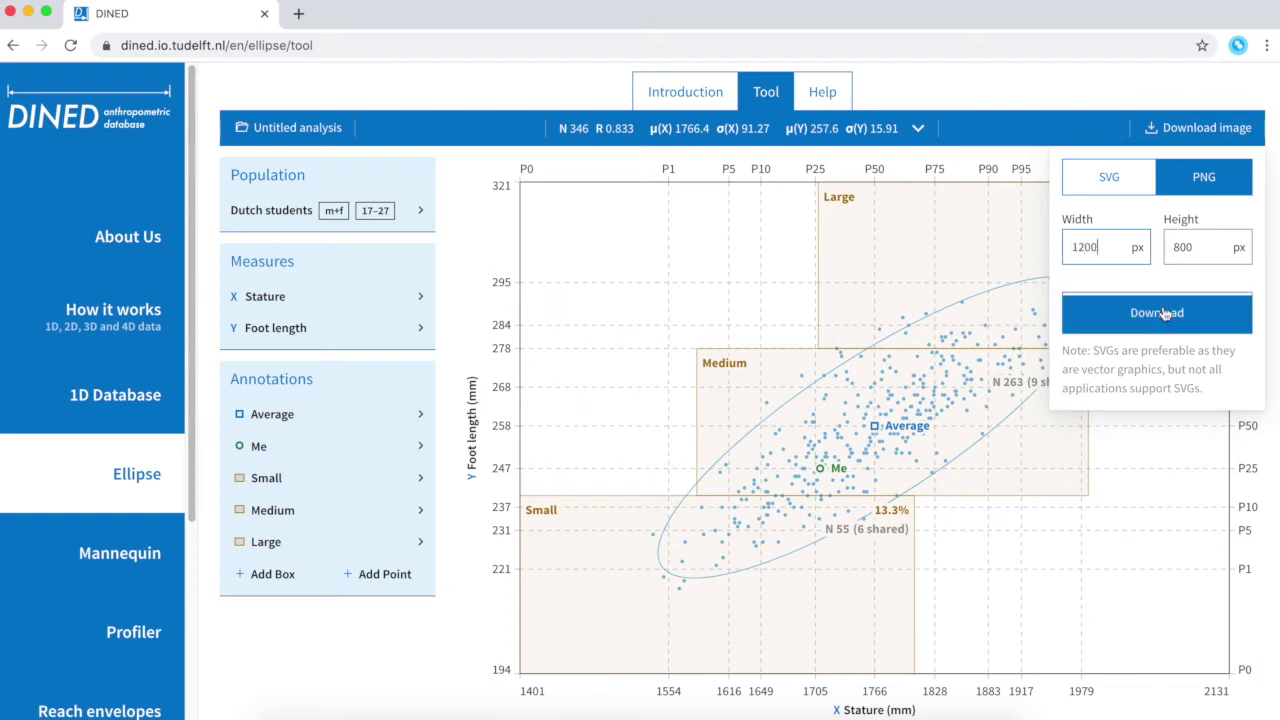
{"action": "left_click", "coordinate": [1166, 314]}
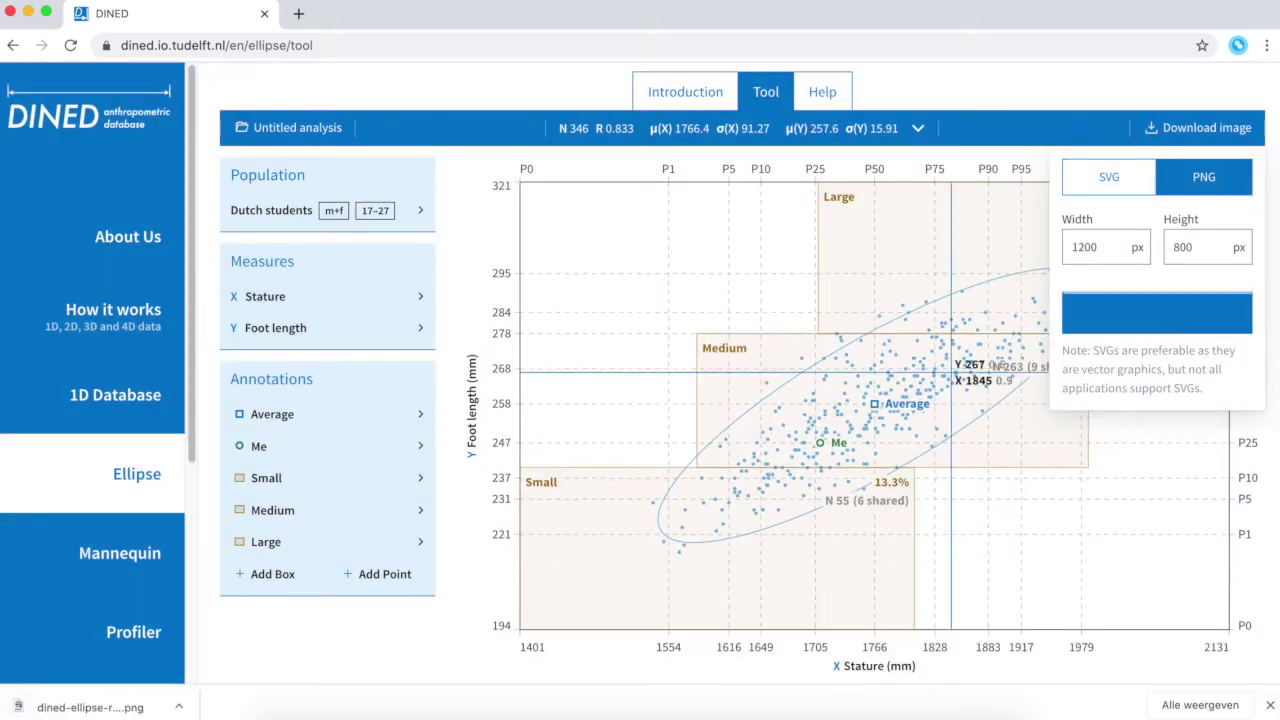
{"action": "left_click", "coordinate": [70, 707]}
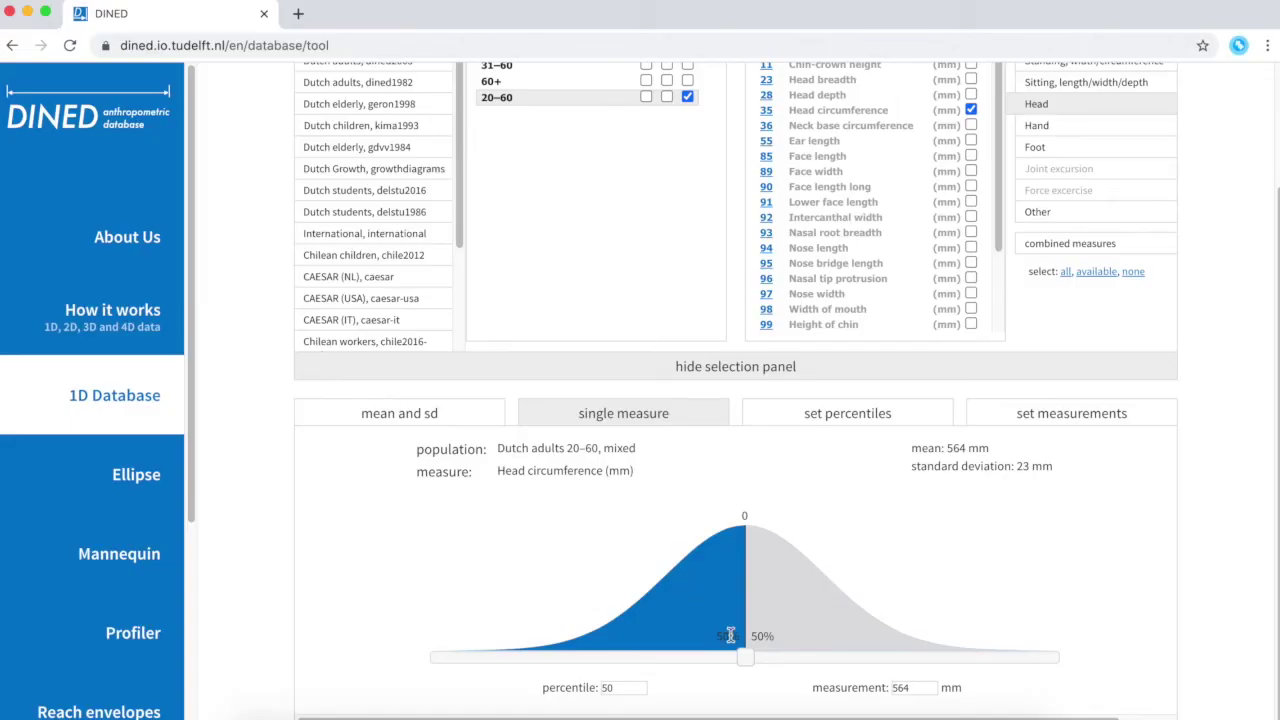
- Change the second head circumference percentile to P5 and add a third percentile column
{"action": "mouse_move", "coordinate": [746, 660]}
{"action": "left_mouse_down"}
{"action": "mouse_move", "coordinate": [586, 645]}
{"action": "mouse_move", "coordinate": [894, 676]}
{"action": "left_mouse_up"}
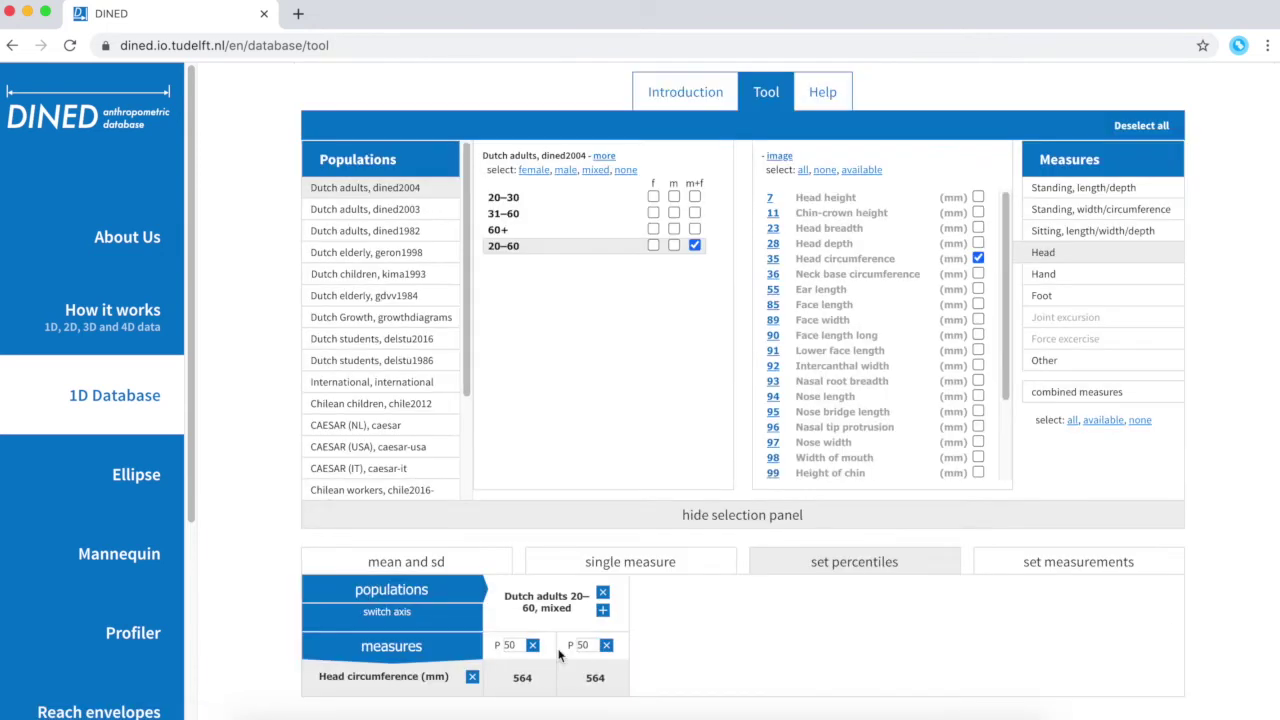
{"action": "left_click_drag", "start_coordinate": [598, 645], "coordinate": [570, 646]}
{"action": "type", "text": "5"}
{"action": "left_click", "coordinate": [602, 609]}
{"action": "left_click_drag", "start_coordinate": [665, 645], "coordinate": [648, 646]}
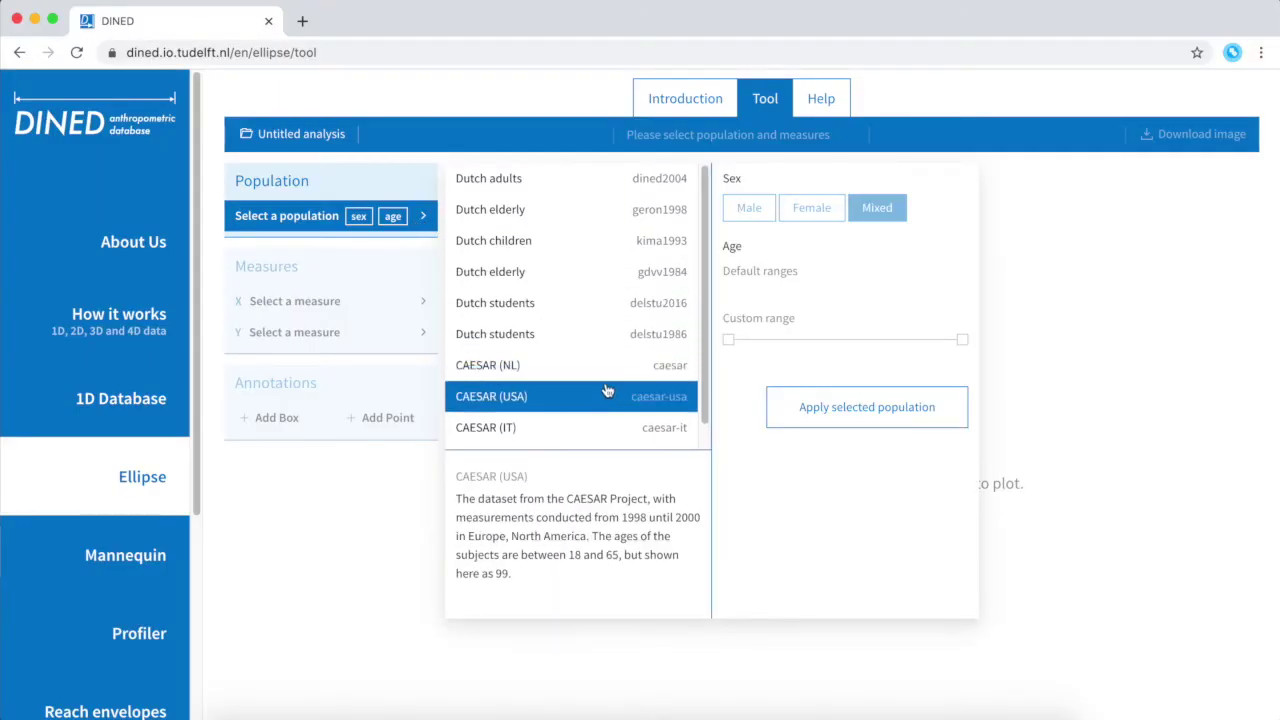
- Apply CAESAR (NL), plotting head circumference against head depth (N 1140, R 0.825)
{"action": "left_click", "coordinate": [610, 380]}
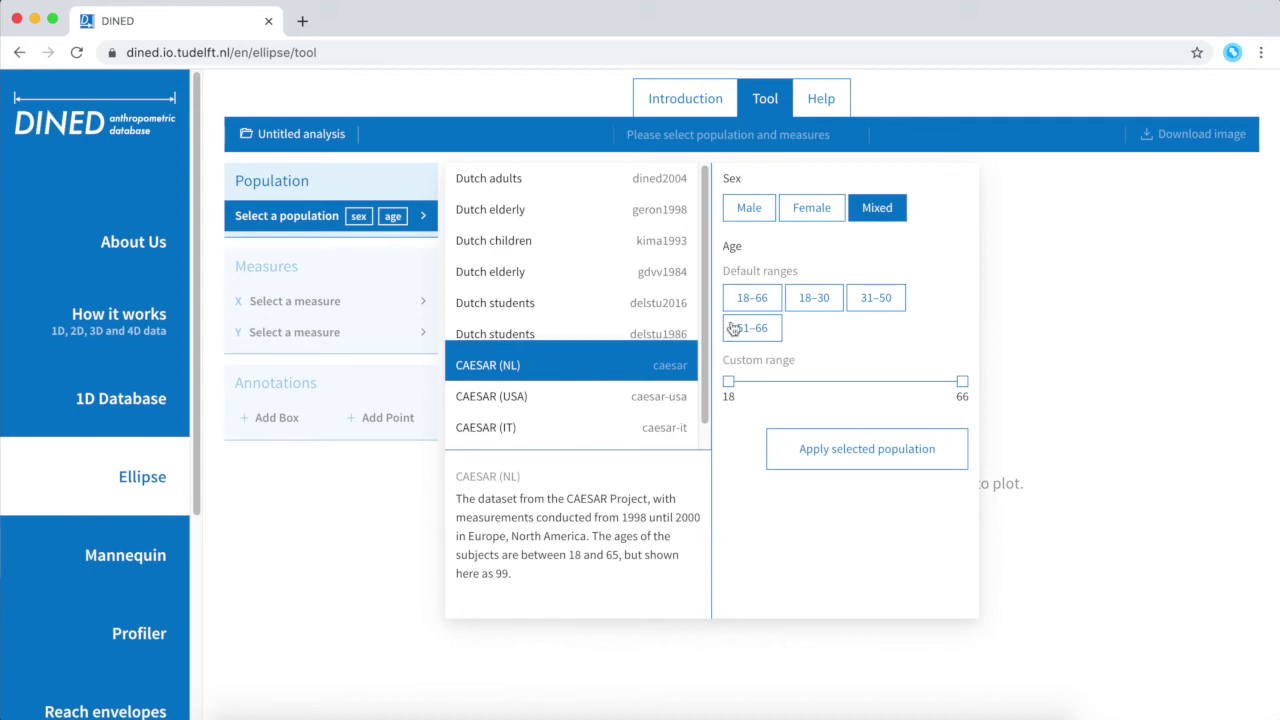
{"action": "left_click", "coordinate": [857, 449]}
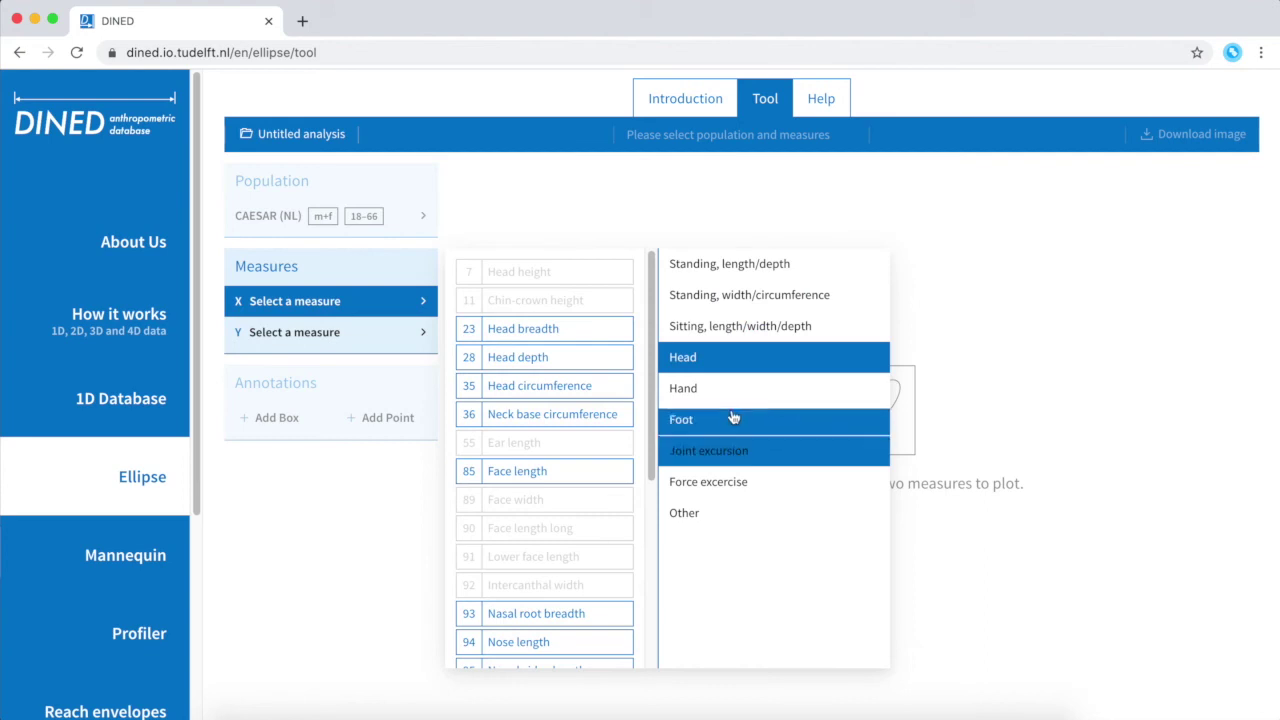
{"action": "left_click", "coordinate": [590, 392]}
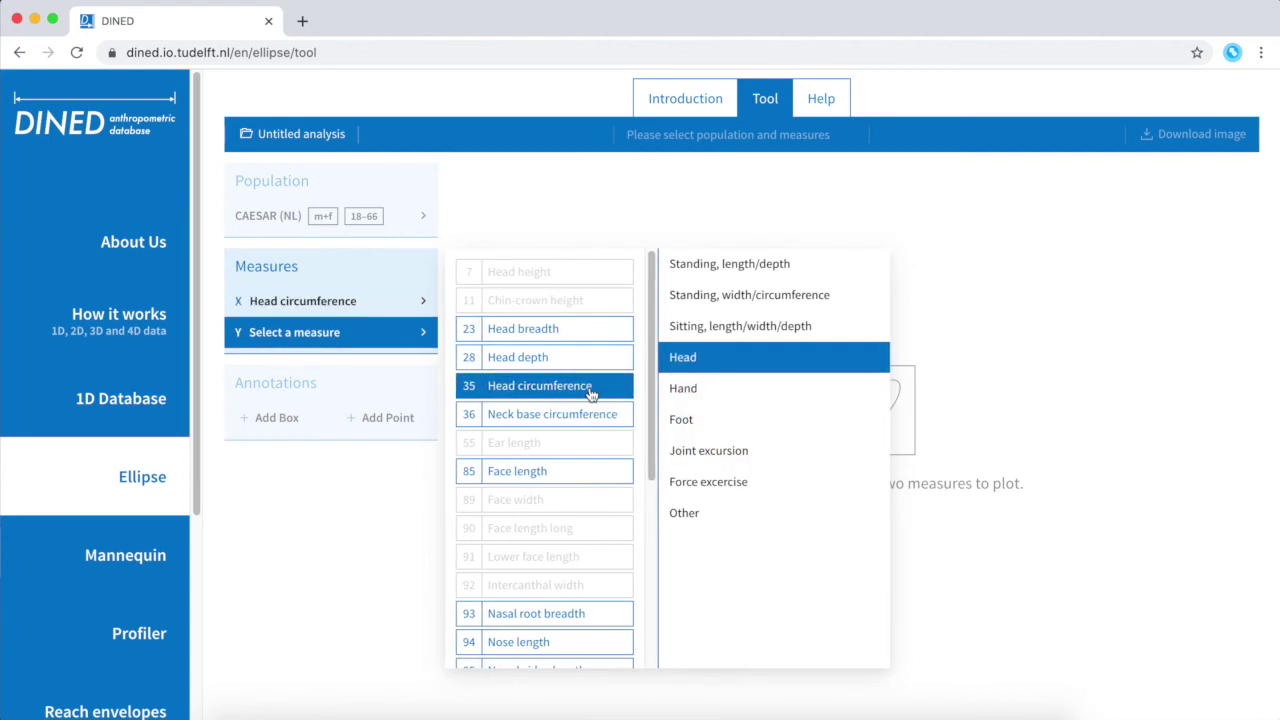
{"action": "left_click", "coordinate": [588, 358]}
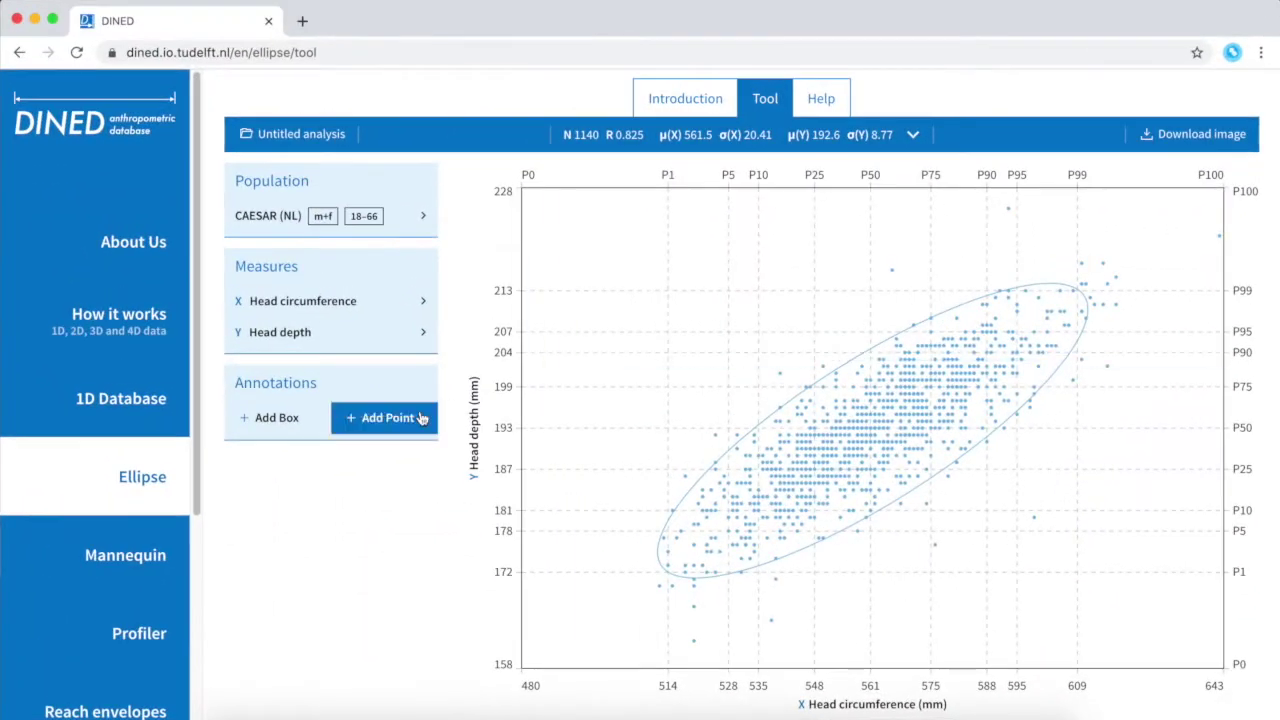
- Add a first point with its X and Y in mm, label it 'Subject 1', and begin a second point
{"action": "left_click", "coordinate": [665, 356]}
{"action": "left_click", "coordinate": [732, 353]}
{"action": "type", "text": "5400"}
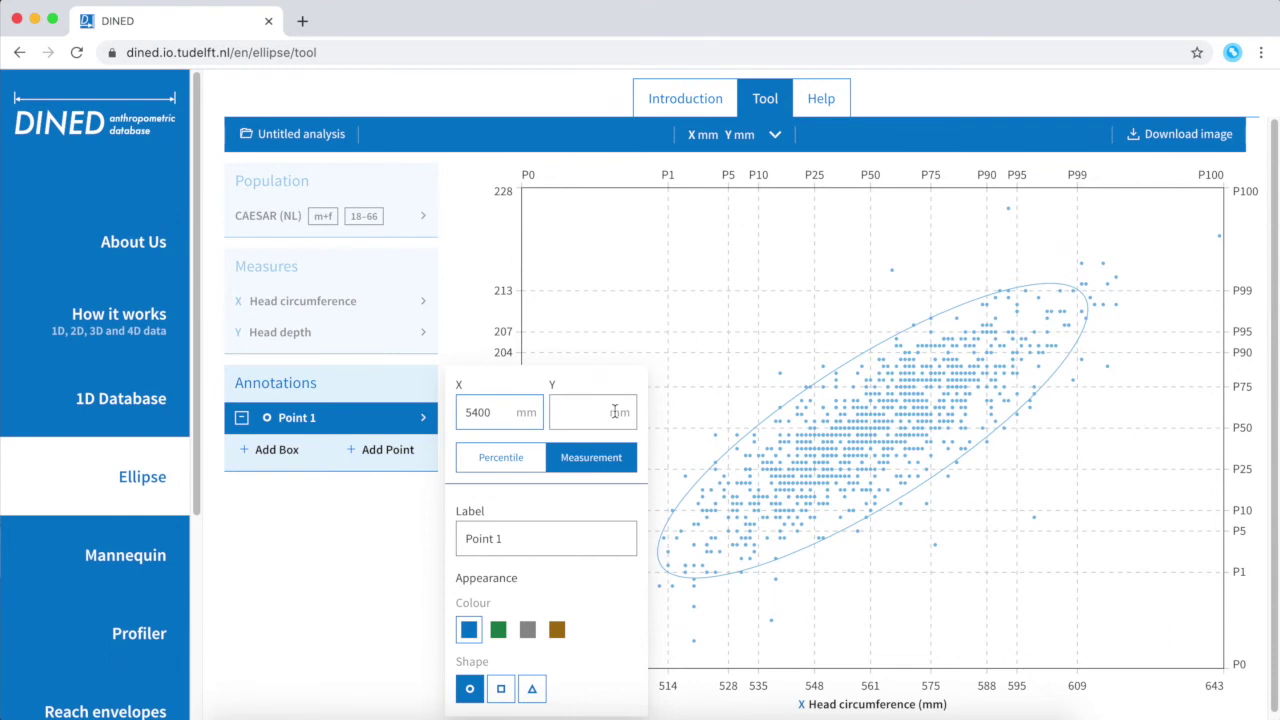
{"action": "key", "text": "BackSpace"}
{"action": "left_click", "coordinate": [614, 412]}
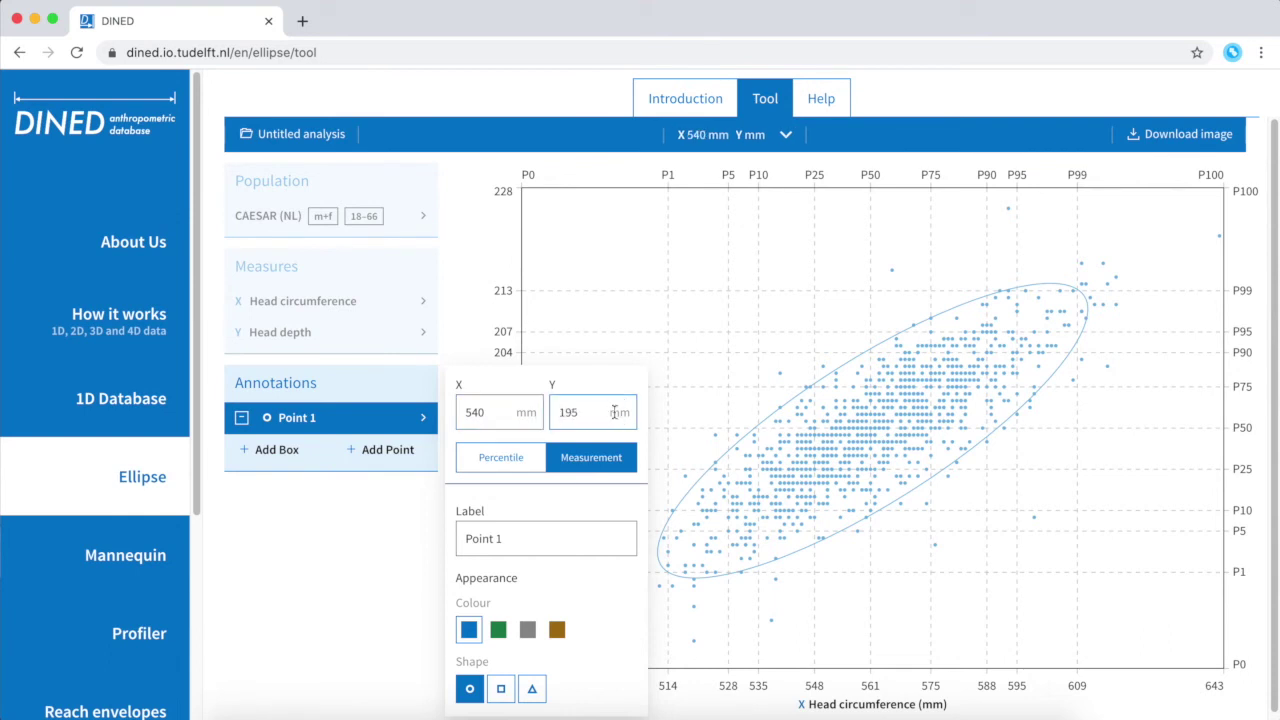
{"action": "triple_click", "coordinate": [483, 538]}
{"action": "type", "text": "Subject 1"}
{"action": "left_click", "coordinate": [387, 449]}
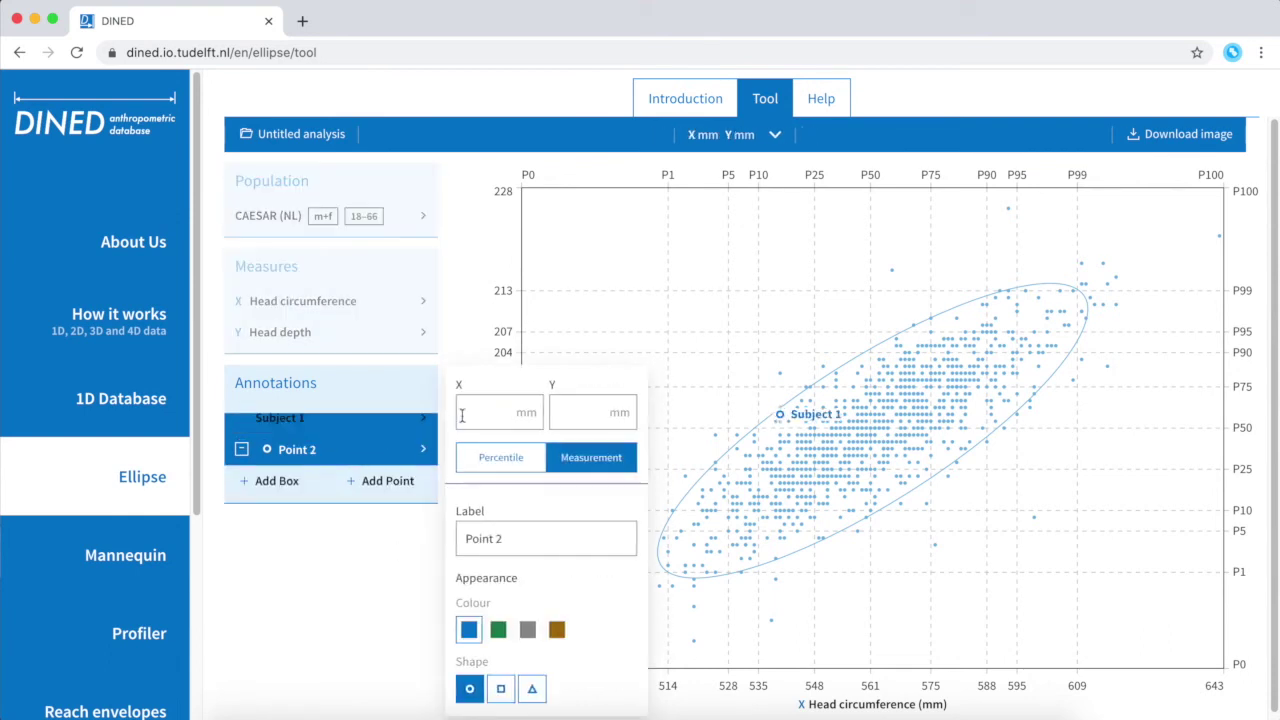
{"action": "left_click", "coordinate": [480, 411]}
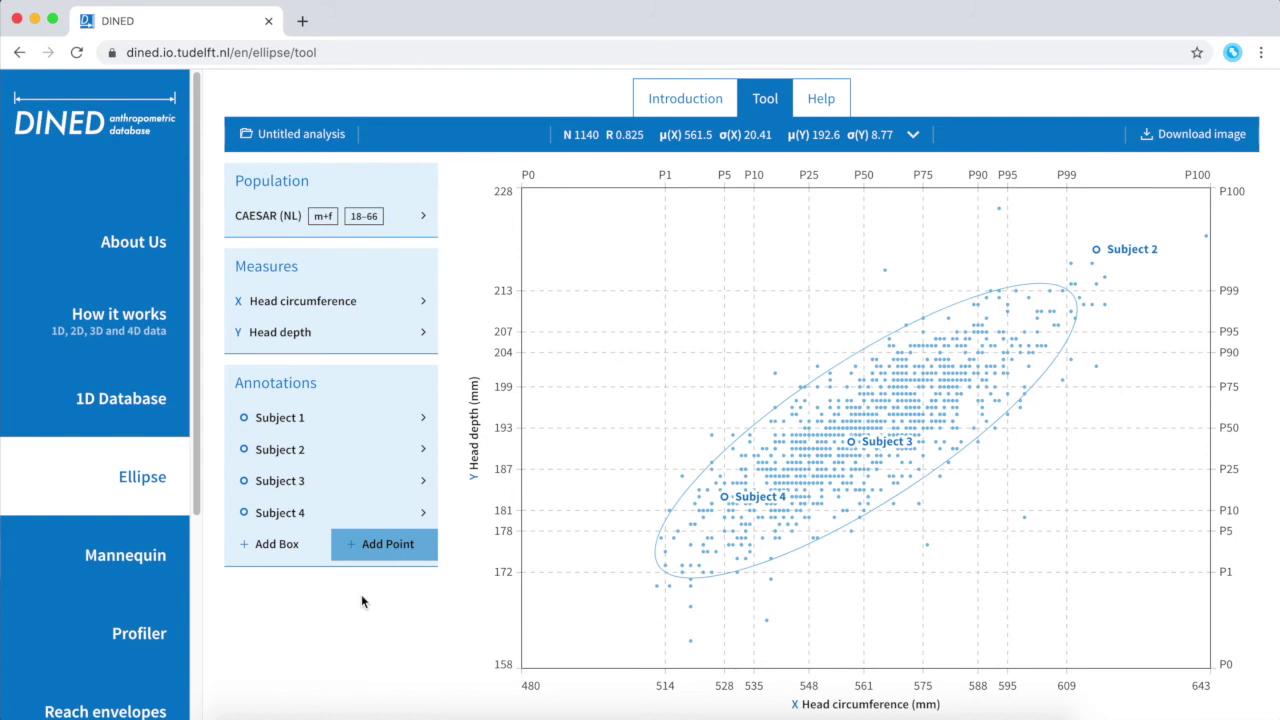
- Add a green box labelled 'Medium' spanning 570–580 mm head circumference
{"action": "left_click", "coordinate": [275, 544]}
{"action": "left_click", "coordinate": [498, 696]}
{"action": "left_click", "coordinate": [474, 608]}
{"action": "type", "text": "Medium"}
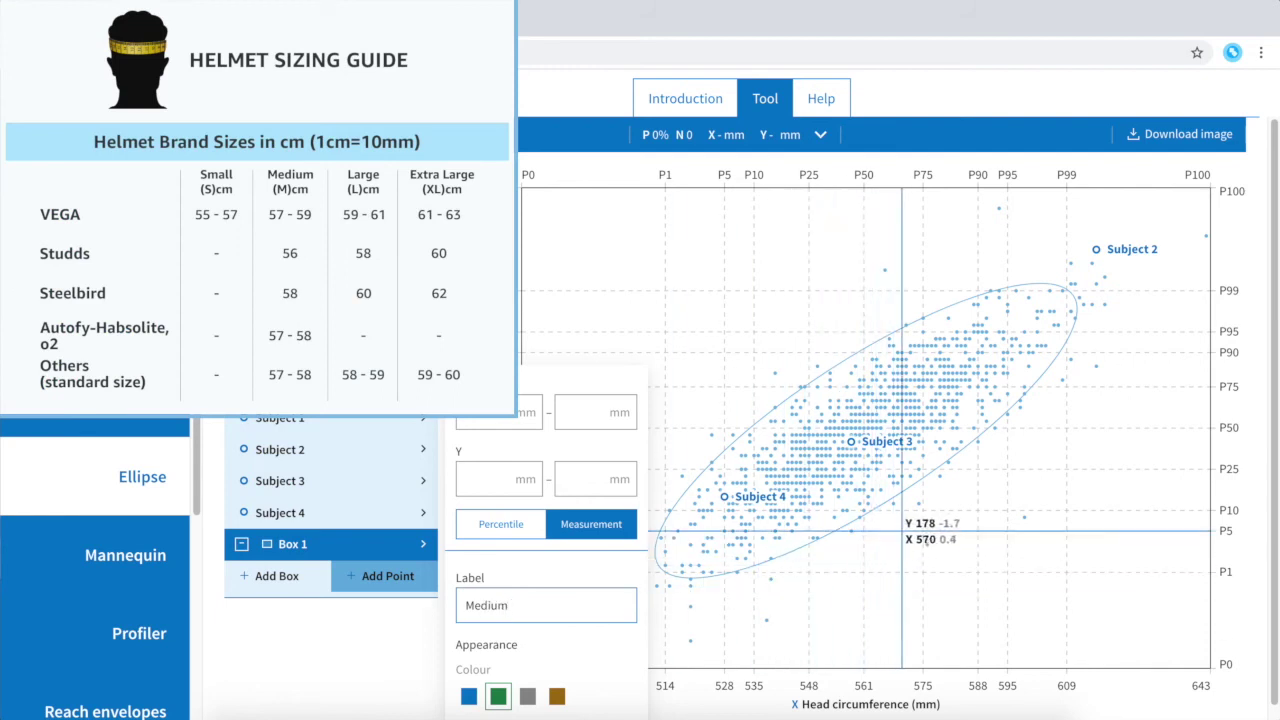
{"action": "left_click_drag", "start_coordinate": [903, 530], "coordinate": [944, 291]}
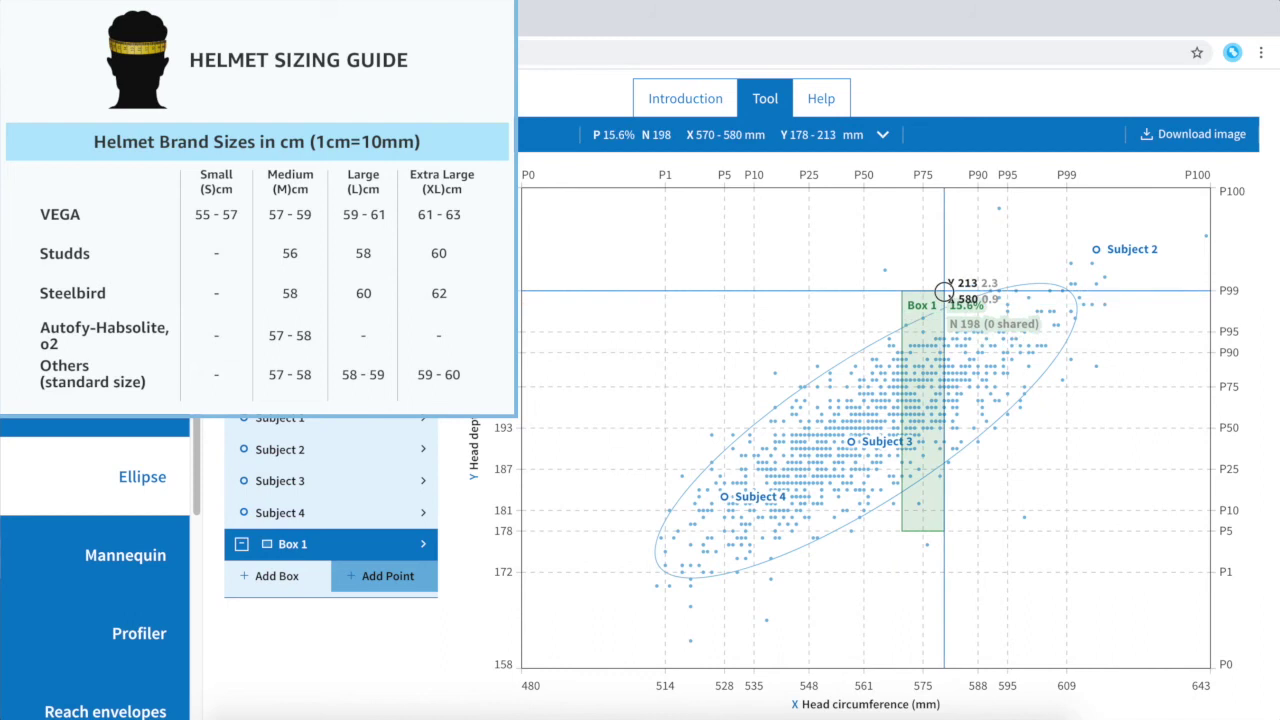
- Add two more green boxes spanning 580–590 and 590–600 mm head circumference
{"action": "left_click", "coordinate": [300, 580]}
{"action": "left_click", "coordinate": [498, 696]}
{"action": "left_click_drag", "start_coordinate": [945, 503], "coordinate": [987, 257]}
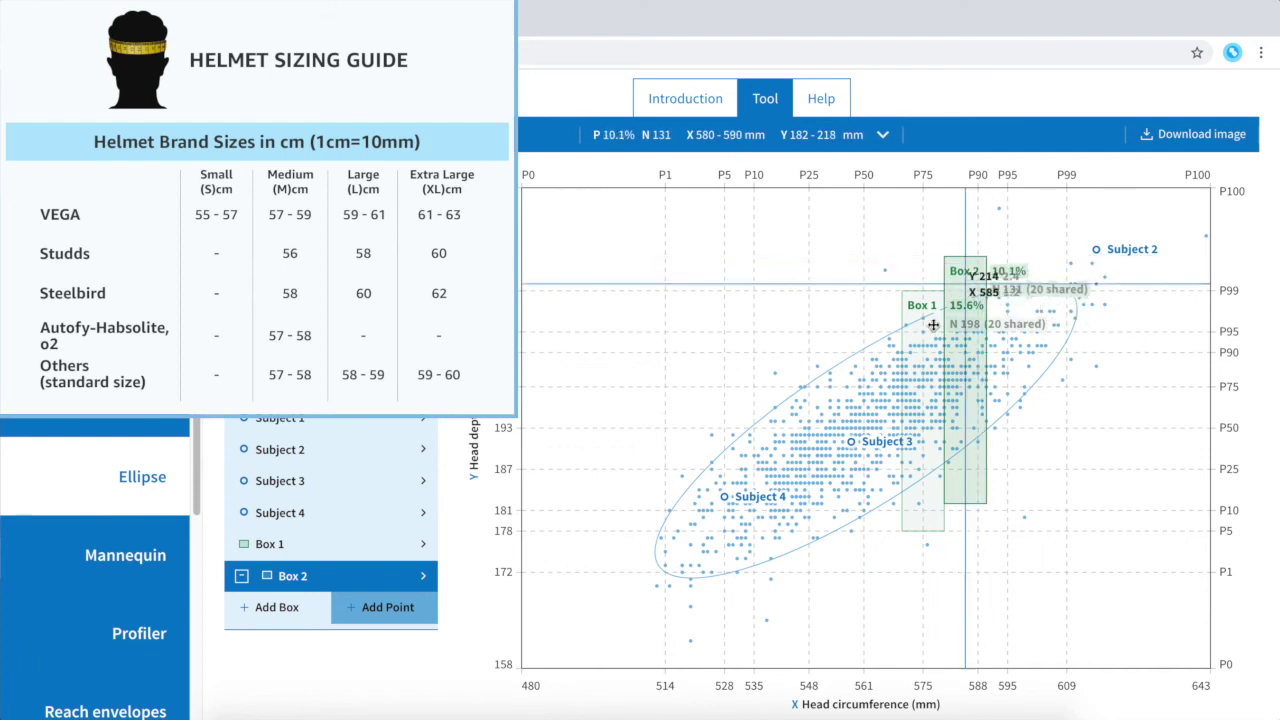
{"action": "left_click", "coordinate": [265, 607]}
{"action": "left_click", "coordinate": [498, 696]}
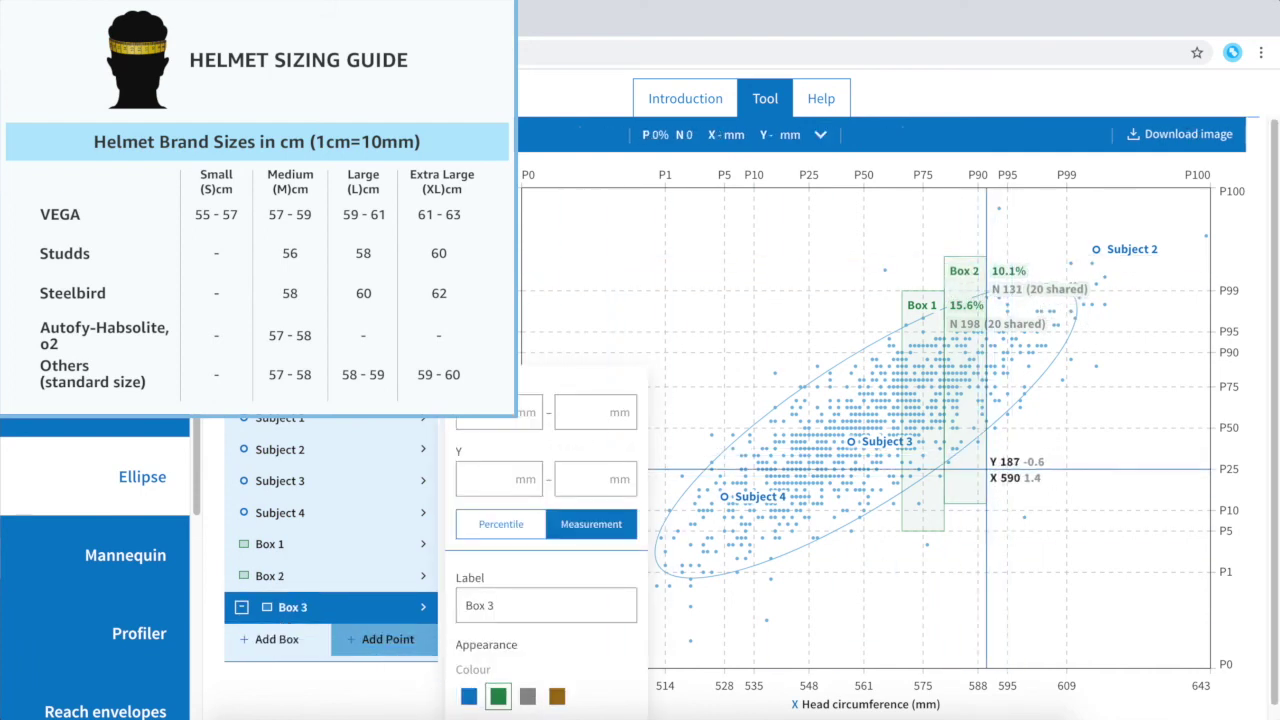
{"action": "left_click_drag", "start_coordinate": [986, 469], "coordinate": [1028, 240]}
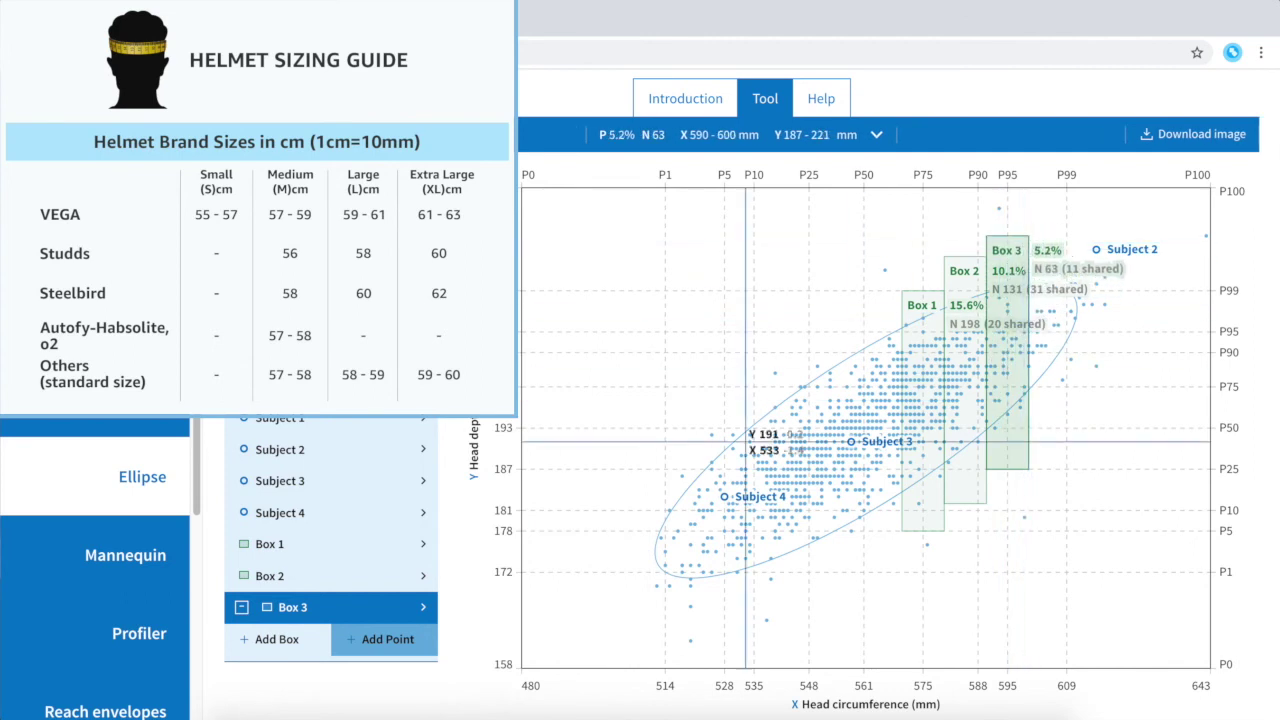
- Label the boxes 'Extra Large', 'Large' and 'Medium'
{"action": "left_click", "coordinate": [330, 607]}
{"action": "type", "text": "Extra"}
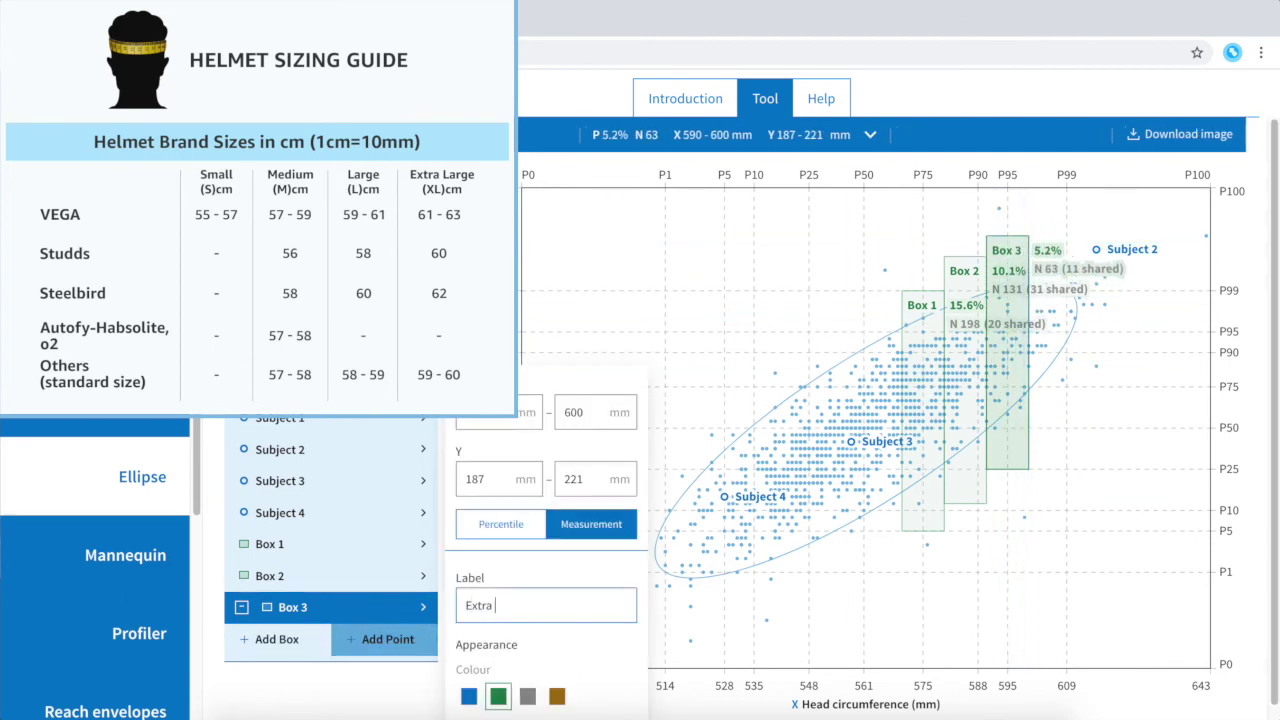
{"action": "type", "text": " Large"}
{"action": "left_click", "coordinate": [400, 576]}
{"action": "type", "text": "Large"}
{"action": "left_click", "coordinate": [425, 546]}
{"action": "left_click", "coordinate": [466, 605]}
{"action": "type", "text": "Medium"}
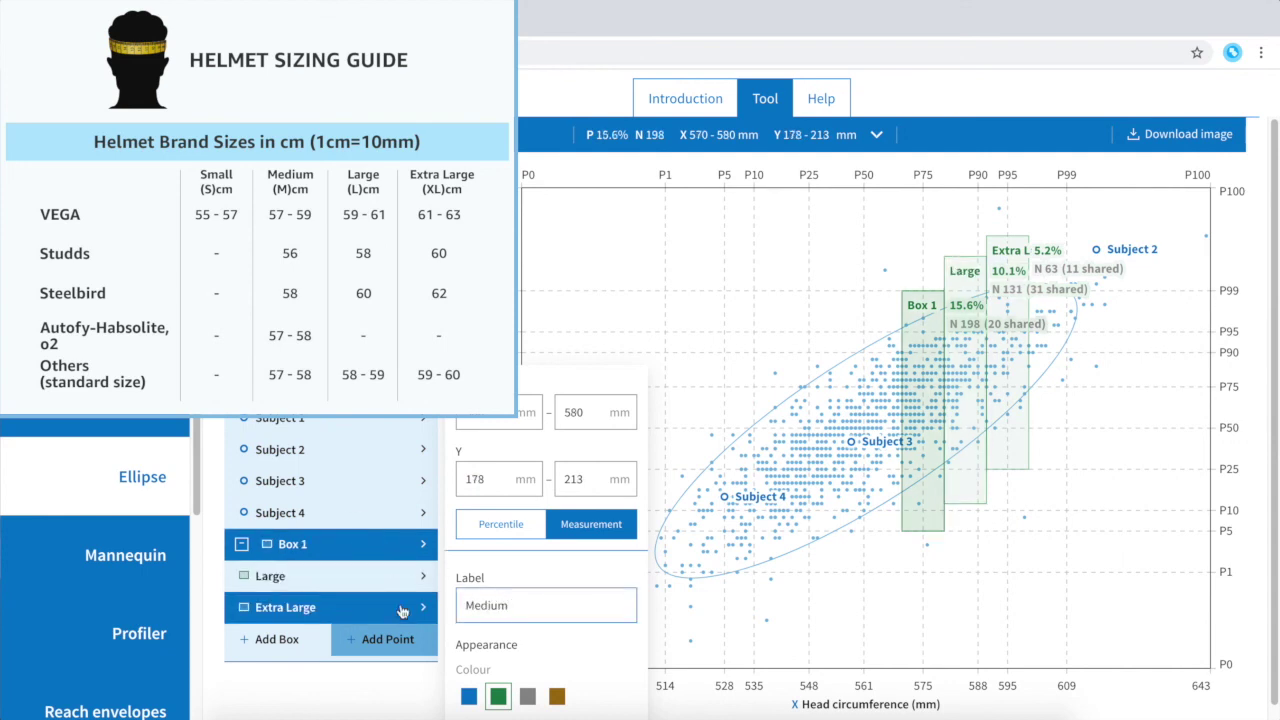
{"action": "left_click", "coordinate": [381, 700]}
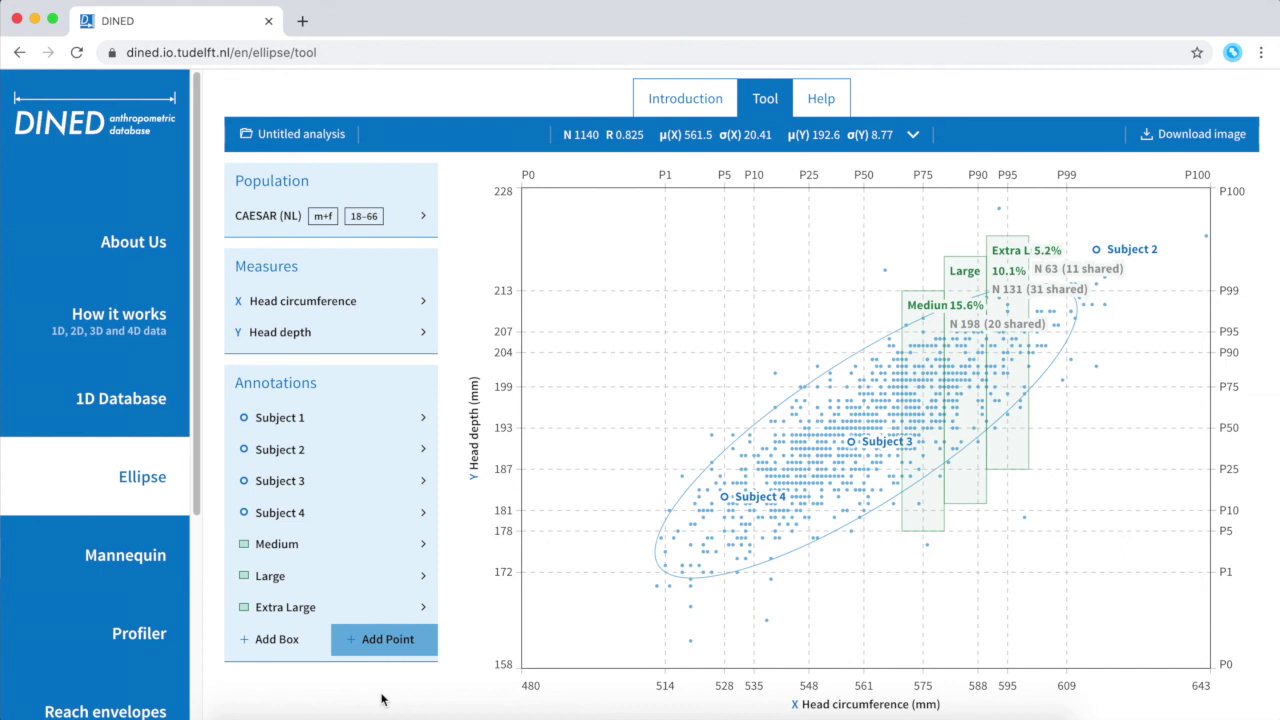
- Add a brown point 'Smallest Medium' at 570 mm, 184 mm on the Medium box's lower edge
{"action": "left_click", "coordinate": [384, 640]}
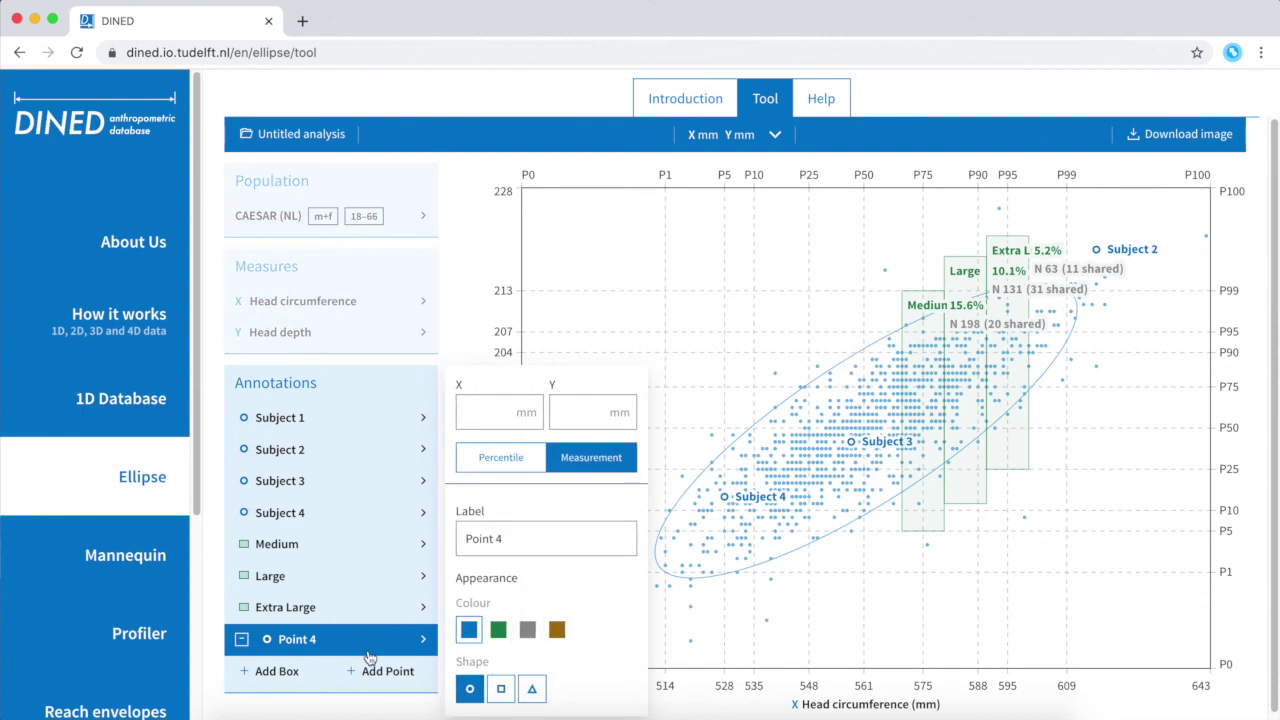
{"action": "left_click", "coordinate": [557, 628]}
{"action": "left_click", "coordinate": [903, 489]}
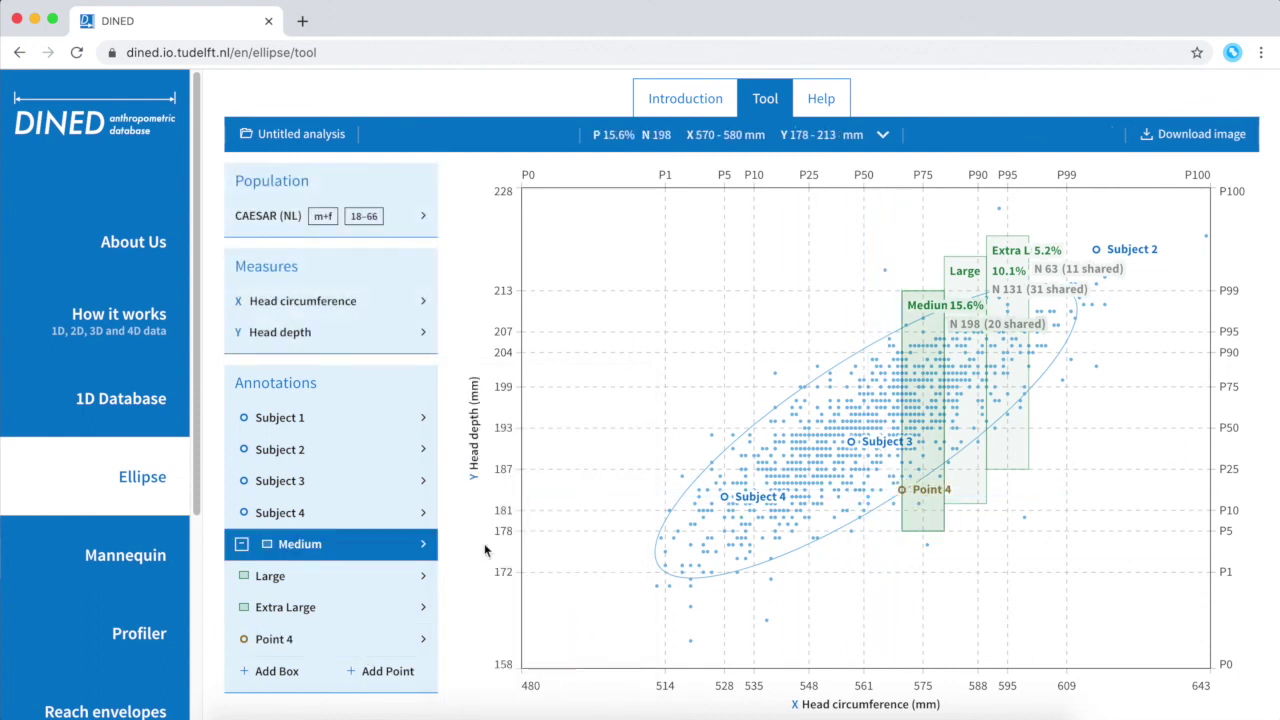
{"action": "left_click", "coordinate": [420, 639]}
{"action": "triple_click", "coordinate": [460, 545]}
{"action": "type", "text": "Smallest Medium"}
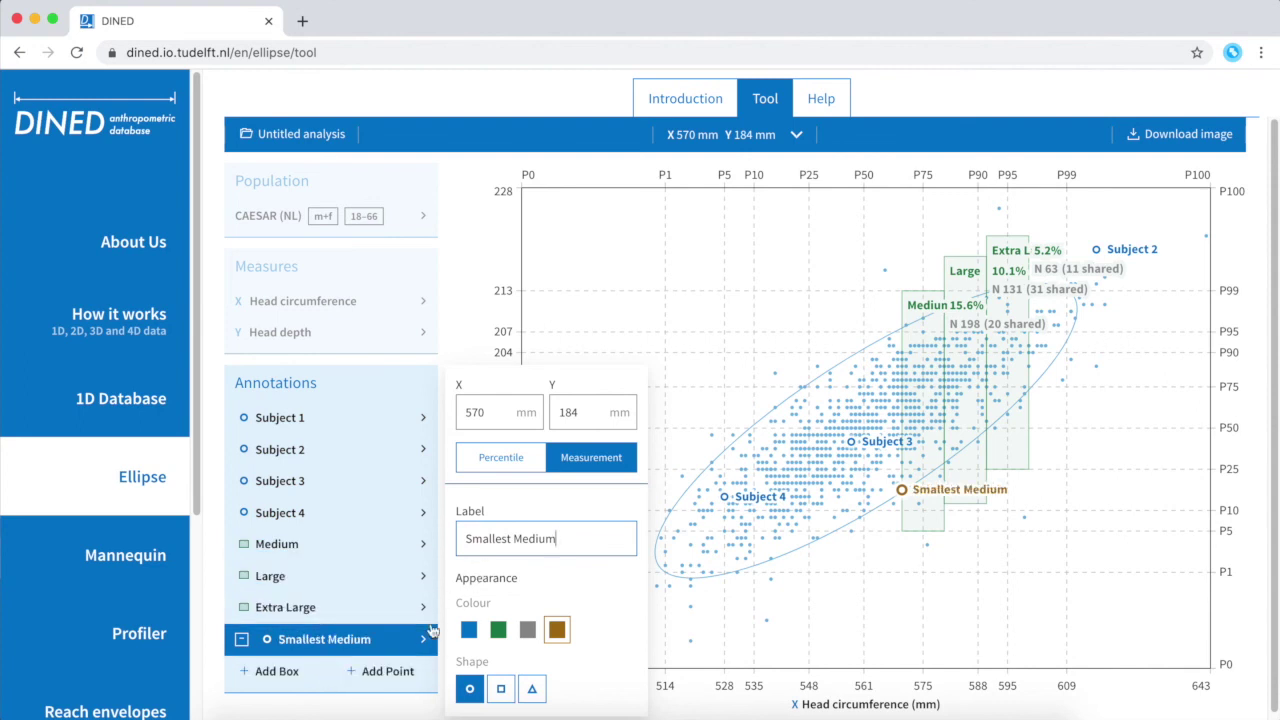
- Add a brown point 'Largest Medium' at 580 mm, 211 mm
{"action": "left_click", "coordinate": [370, 672]}
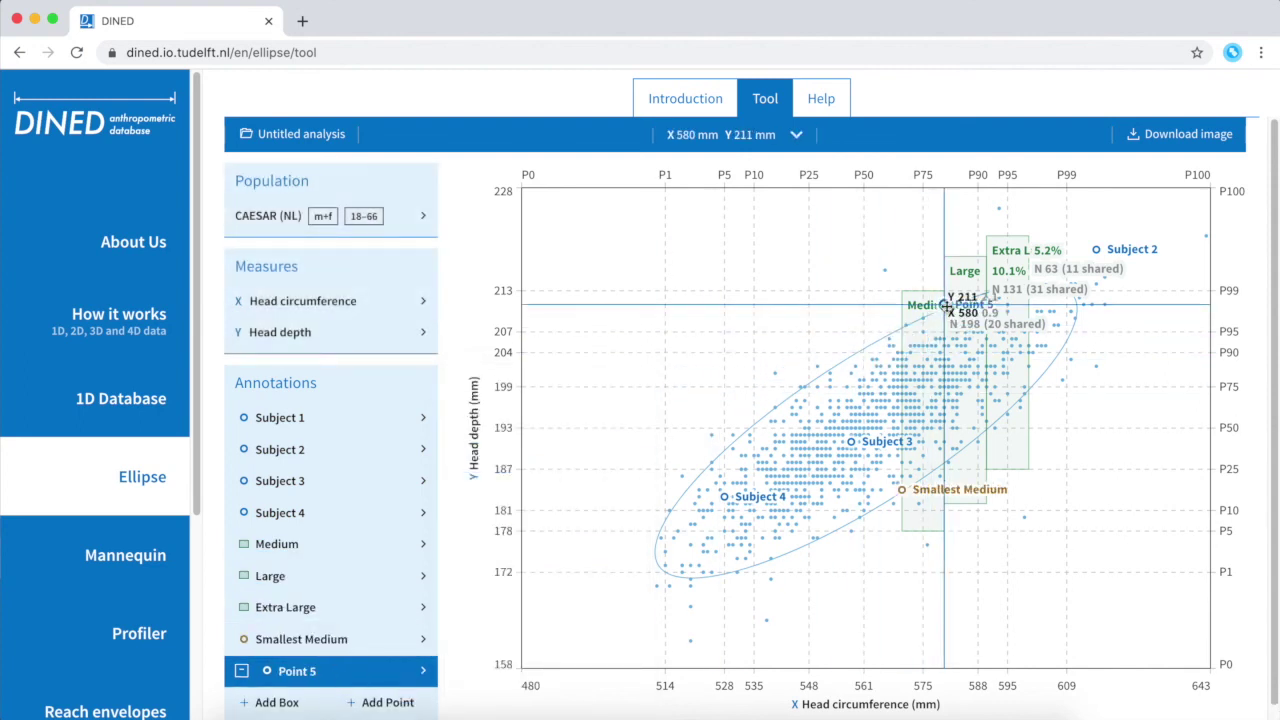
{"action": "left_click", "coordinate": [380, 680]}
{"action": "left_click", "coordinate": [557, 629]}
{"action": "triple_click", "coordinate": [545, 538]}
{"action": "type", "text": "L"}
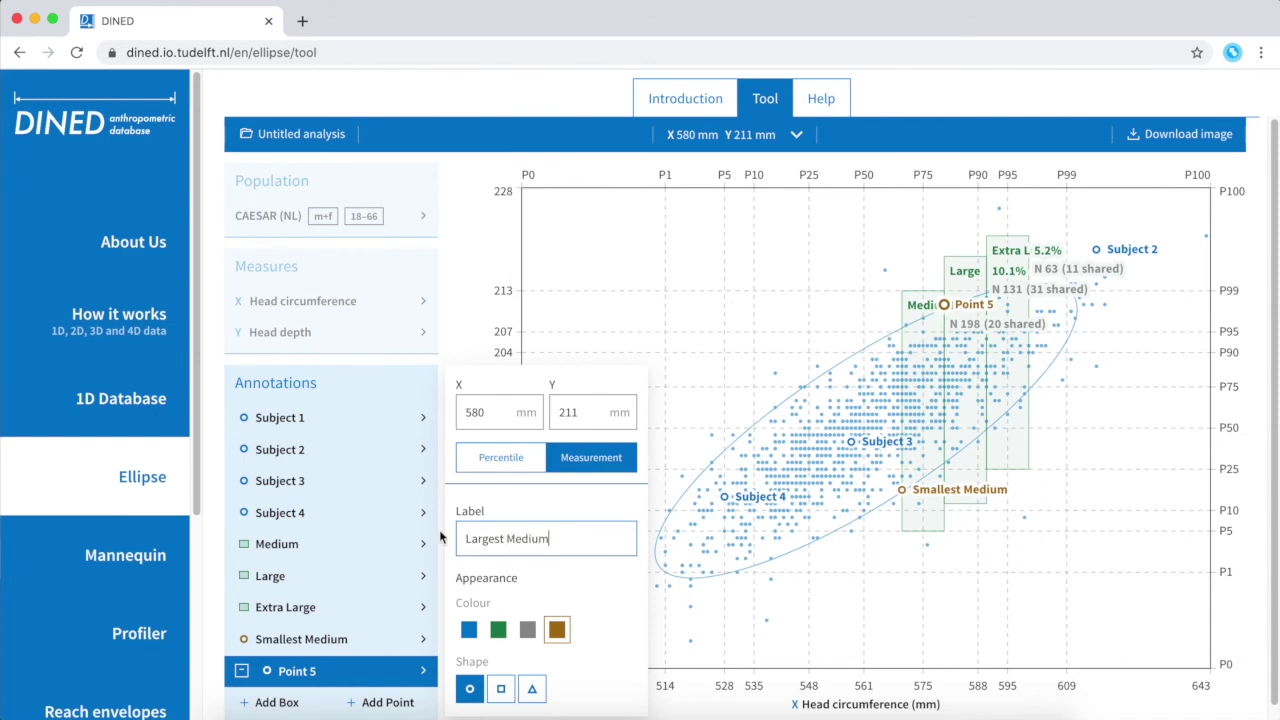
{"action": "type", "text": "argest Medium"}
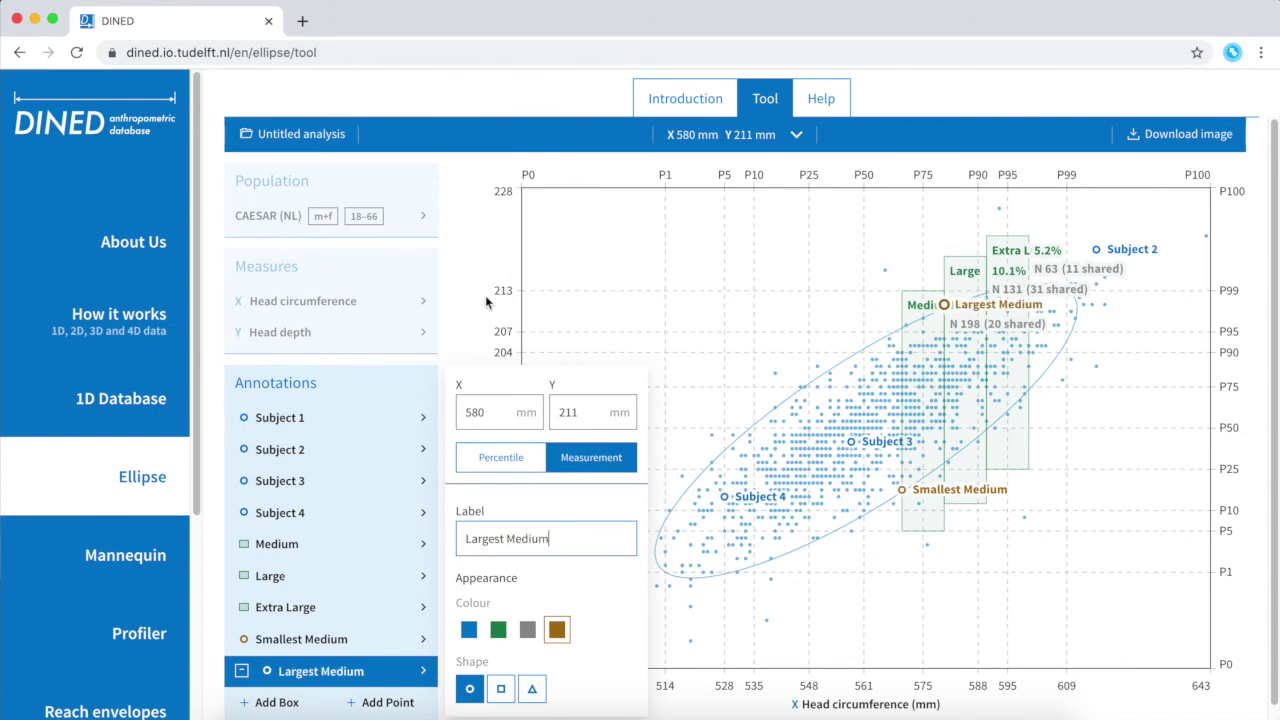
{"action": "left_click", "coordinate": [485, 300]}
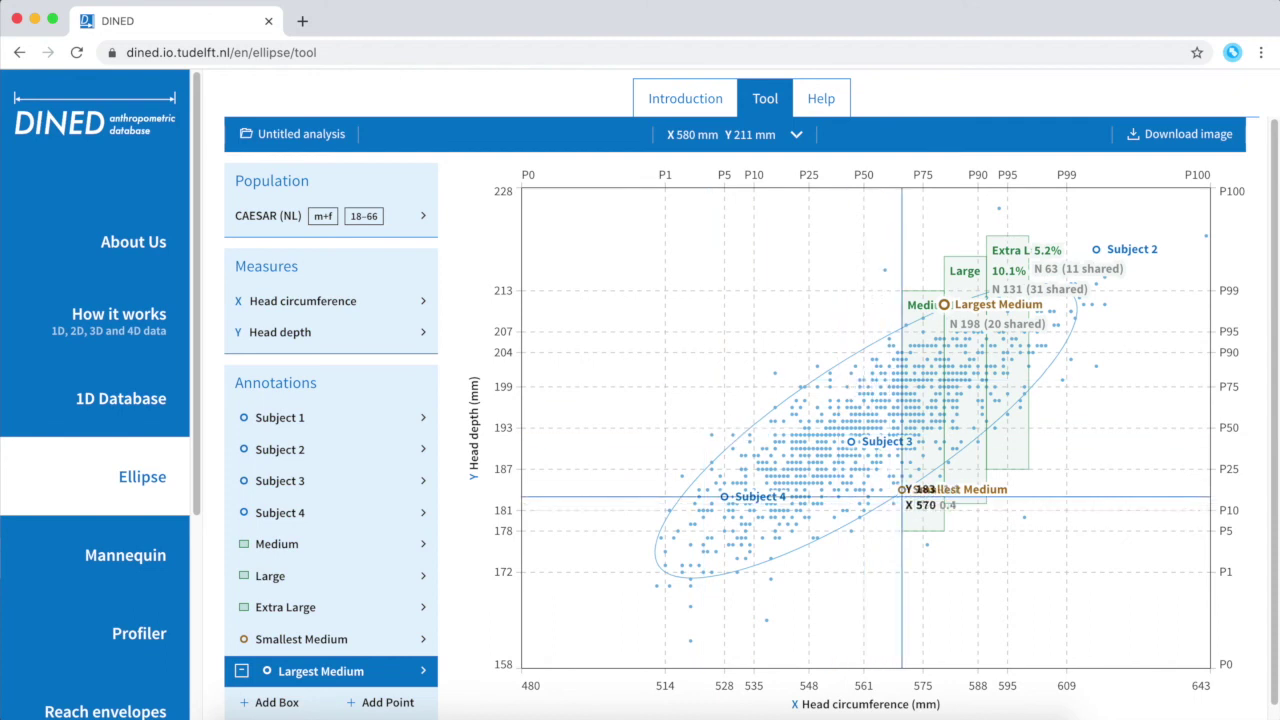